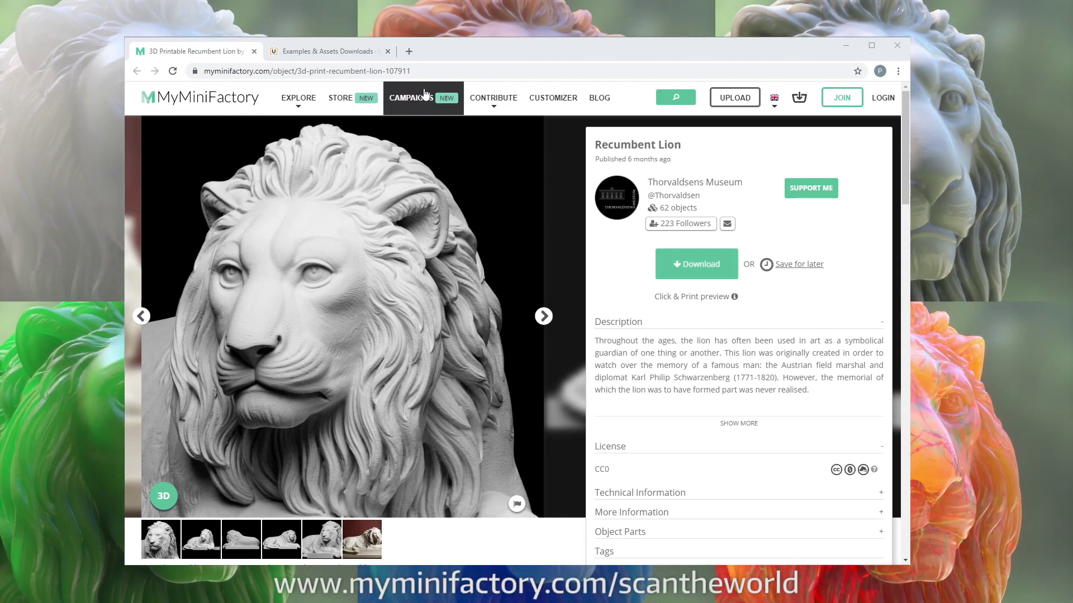
Step: Reveal the Recumbent Lion page's full web address, then switch to the U-Render Examples & Assets Downloads tab
left_click_drag(412, 71, 158, 83)
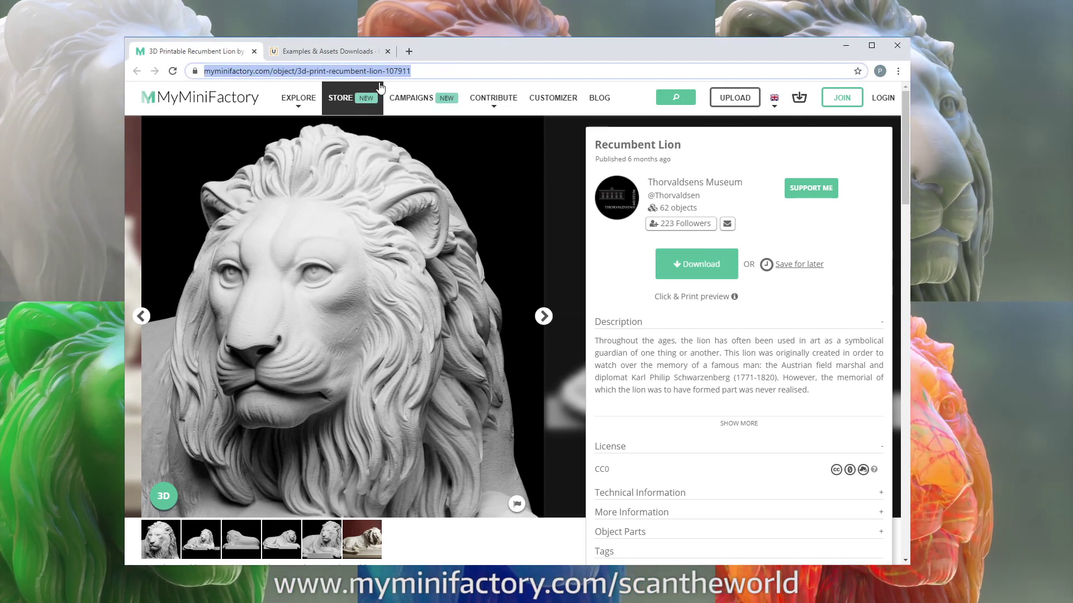
left_click(432, 72)
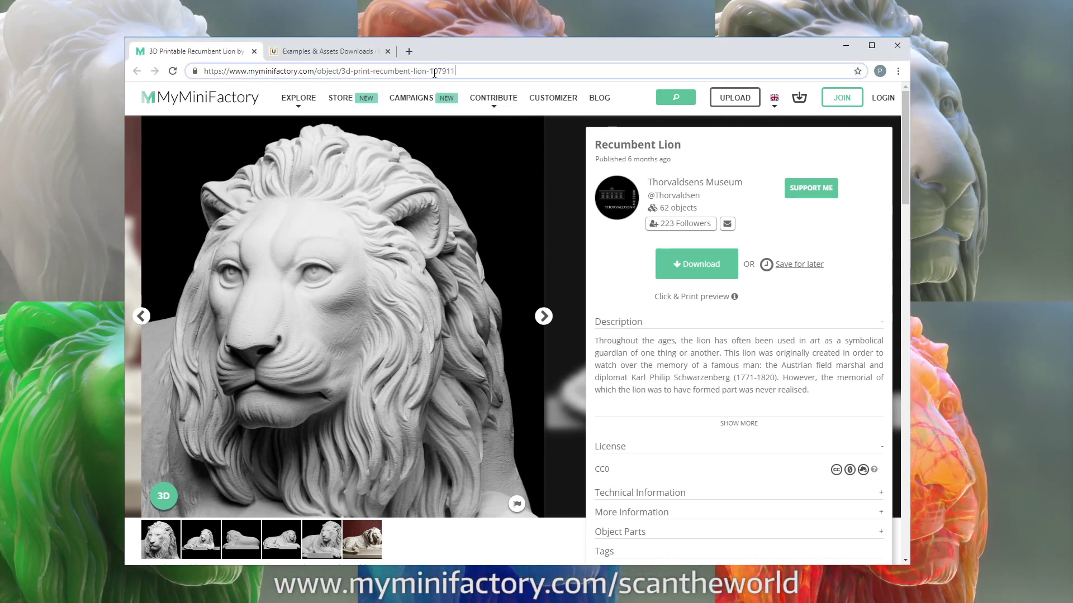
left_click(340, 53)
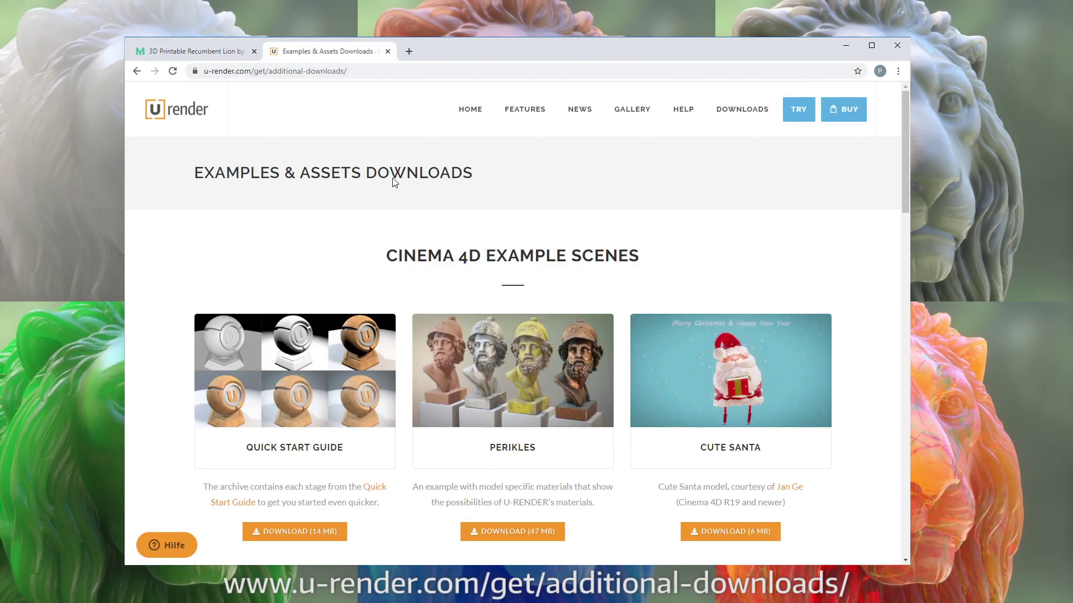
Step: Scroll the U-Render downloads page to the Assets section showing the C4D Lighting Presets
scroll(408, 257, "down", 10)
scroll(411, 260, "down", 2)
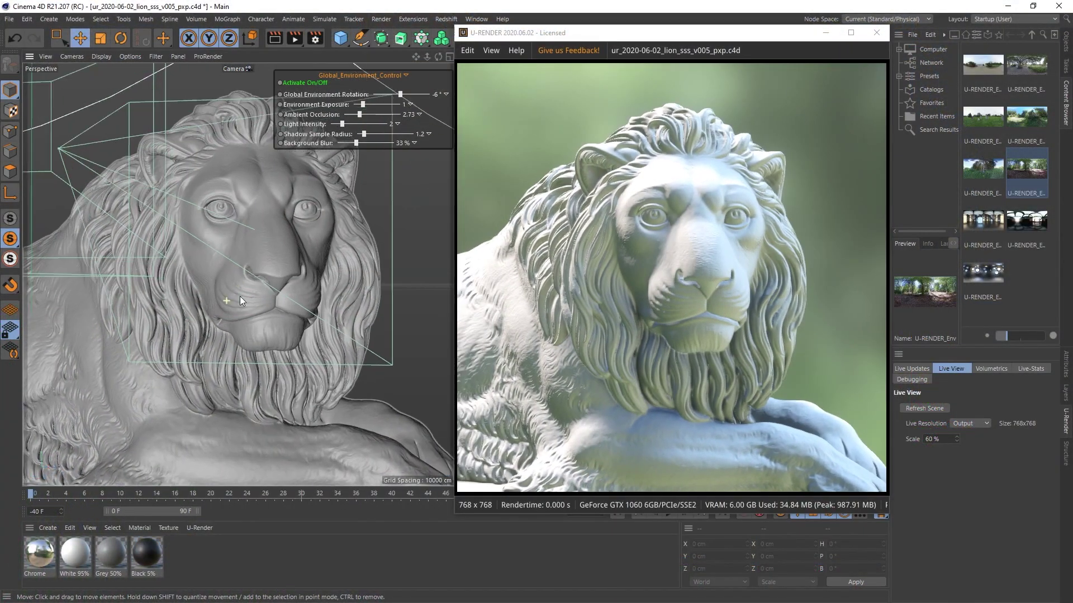
scroll(240, 300, "up", 3)
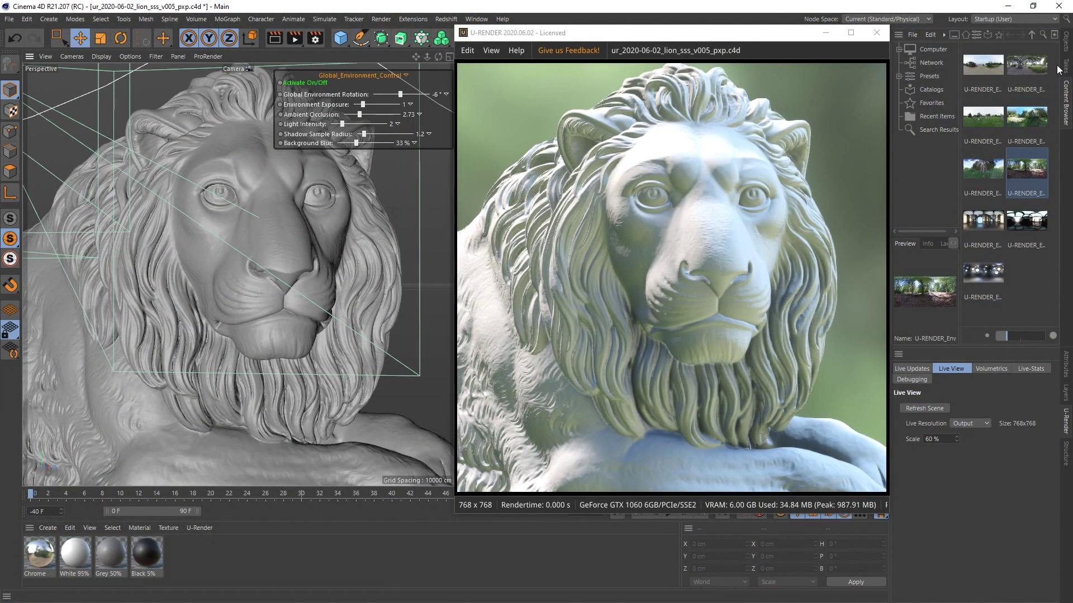
Step: Show the object hierarchy, review the light tag's Shadow settings, and create a new U-Render material
left_click(1066, 42)
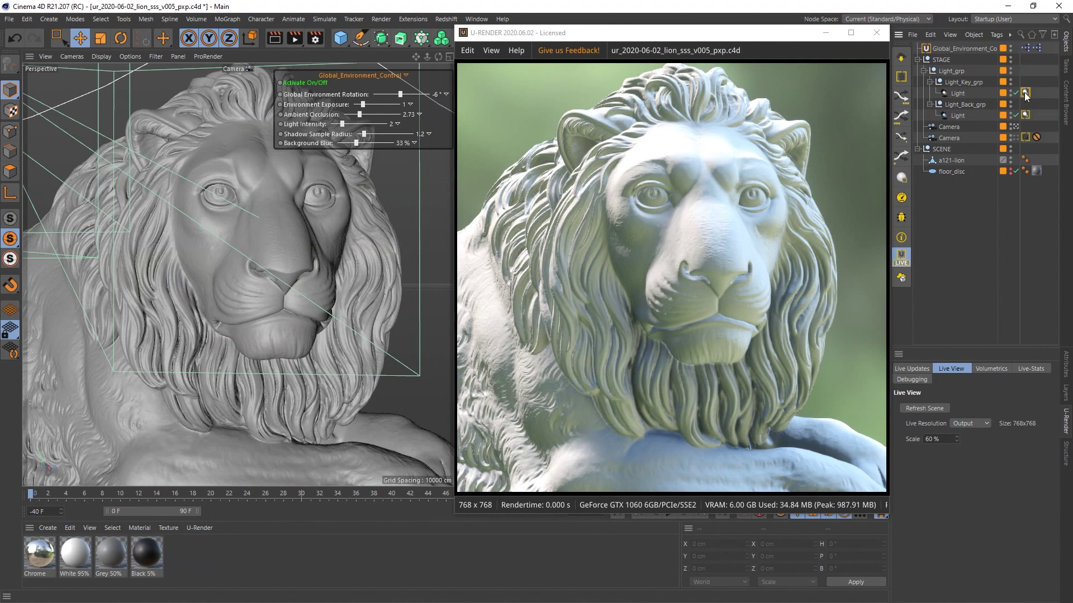
left_click(1065, 366)
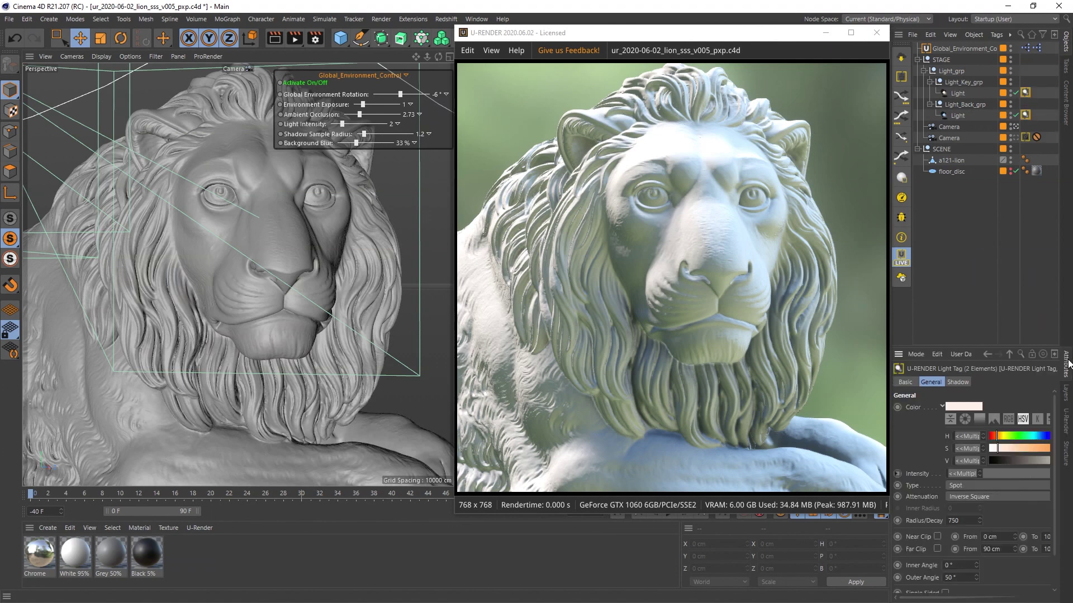
left_click(957, 382)
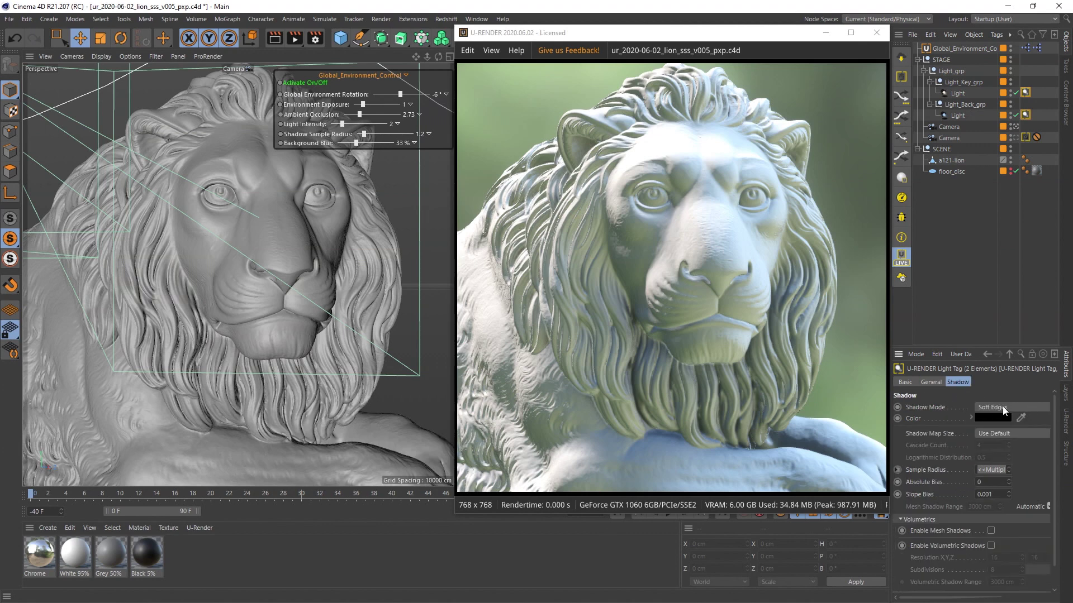
left_click(1066, 420)
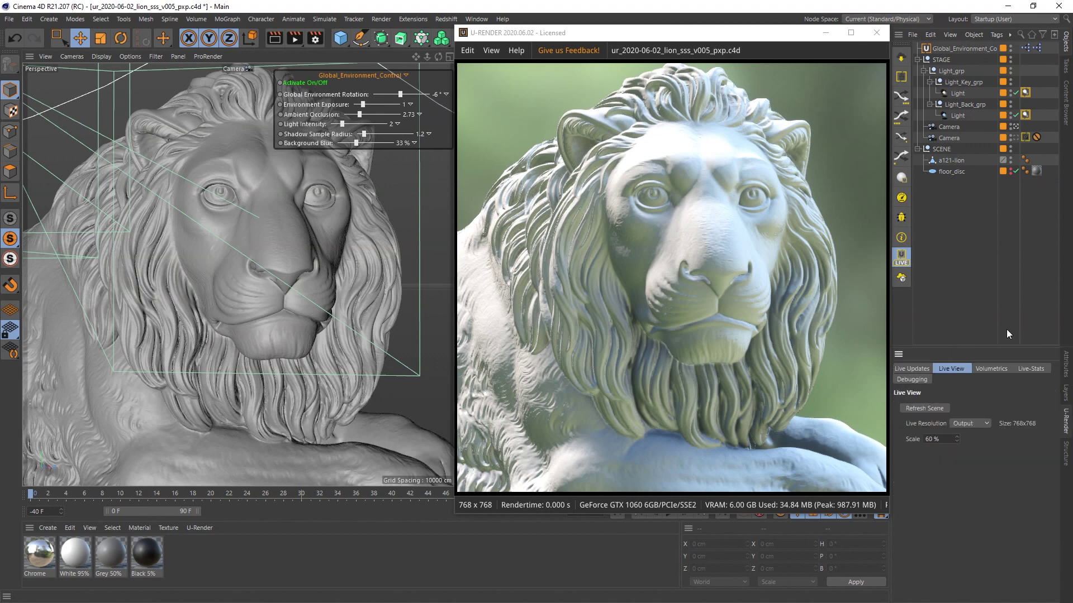
left_click(901, 177)
Step: Name the material 'lion', set its colour to 60% value grey, and apply it to a121-lion
double_click(34, 552)
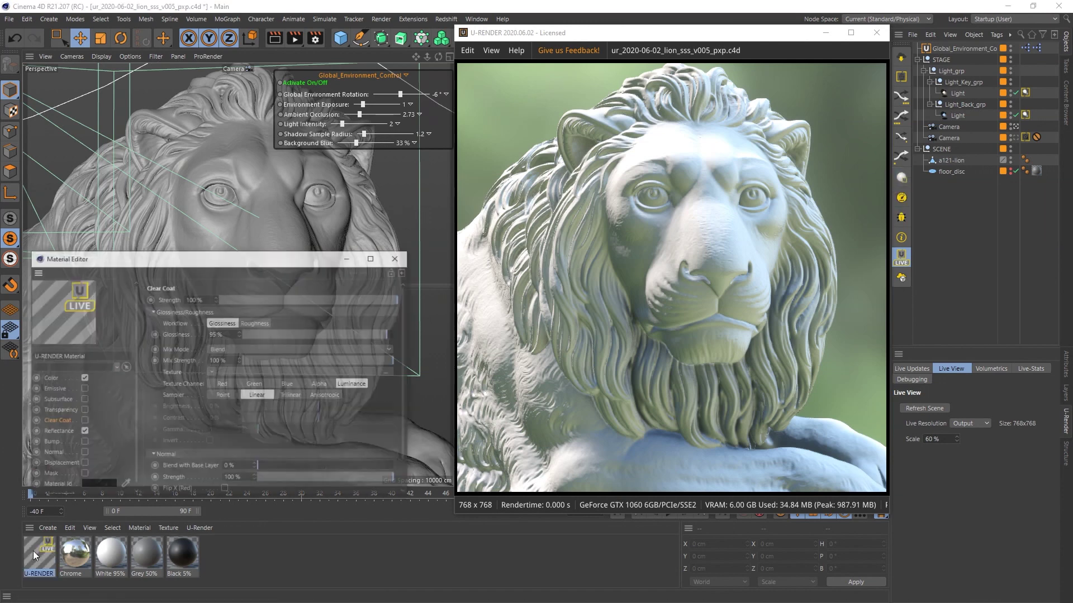
type("lion")
key("Return")
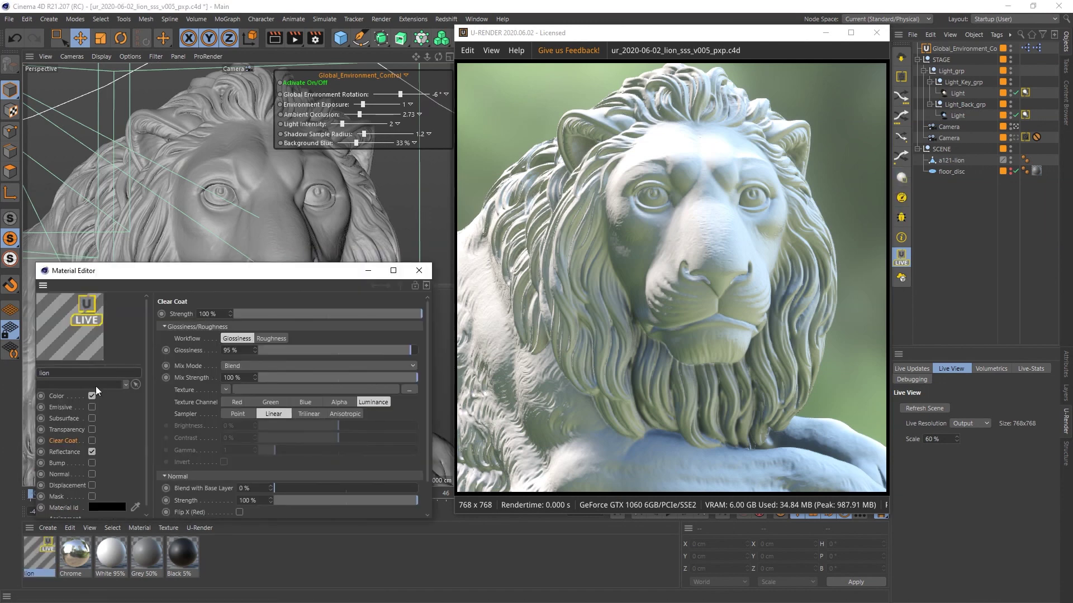
left_click(62, 396)
left_click_drag(379, 366, 357, 367)
left_click_drag(35, 552, 953, 160)
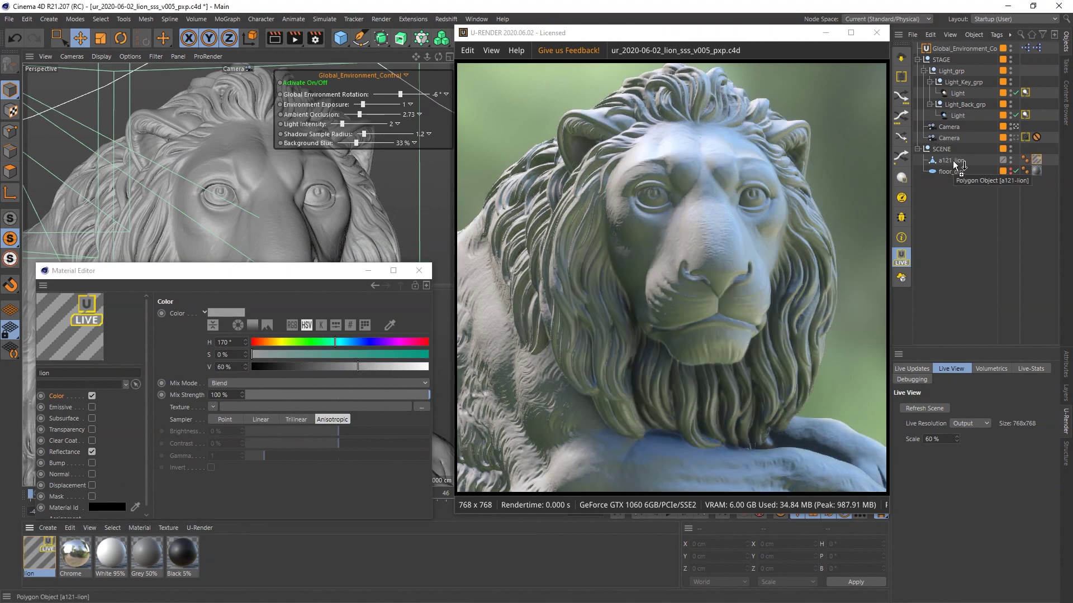
Step: Enable the lion material's Subsurface channel with Translucency switched off
left_click(91, 419)
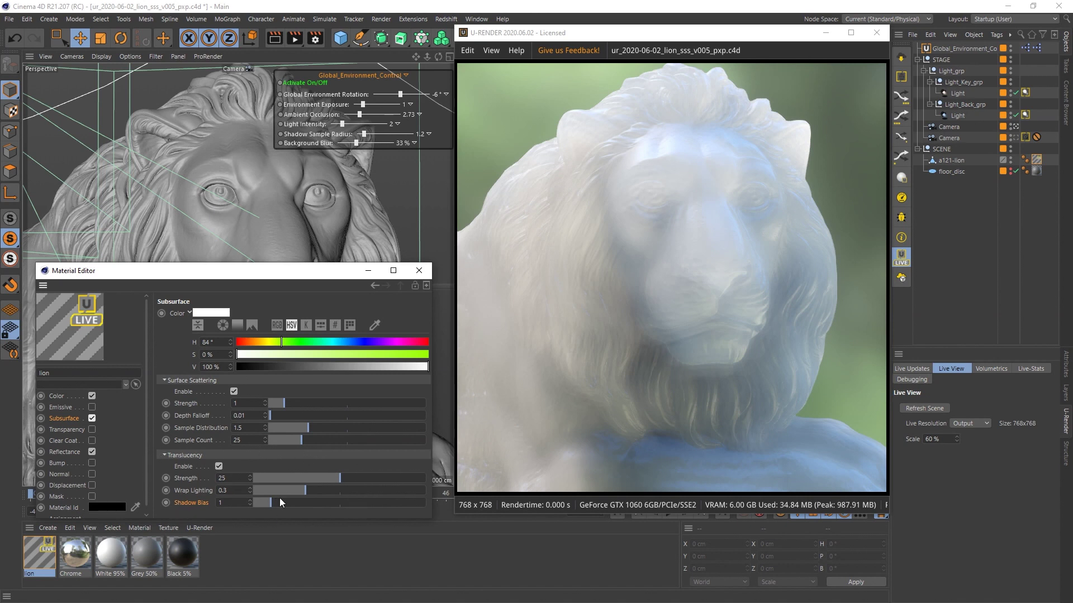
left_click(219, 466)
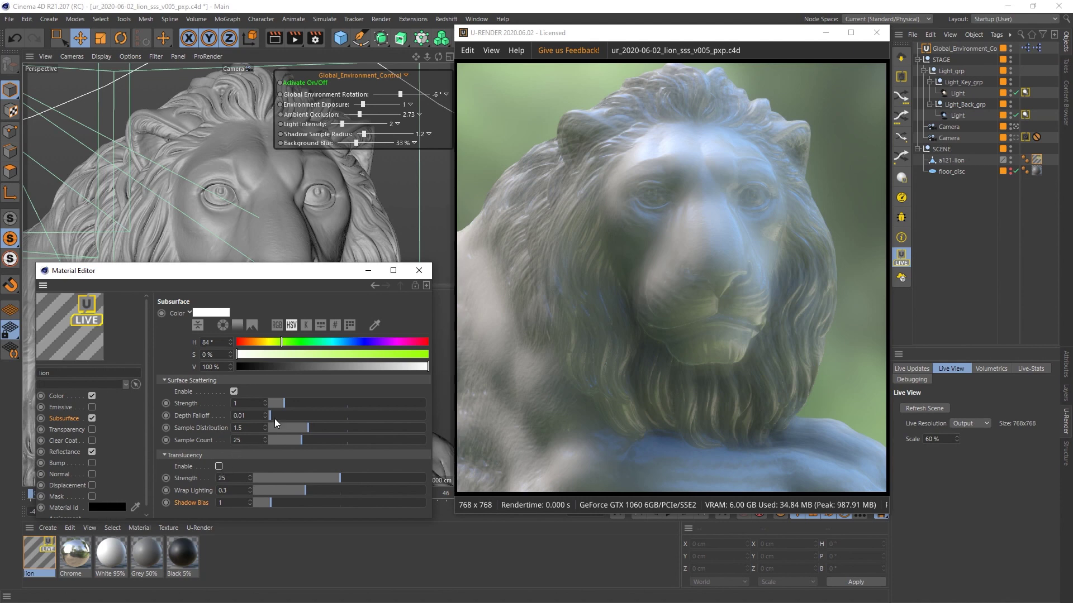
Step: Set Surface Scattering Strength to 2.21 and Depth Falloff to about 0.35, and raise the Sample Count
mouse_move(283, 401)
left_mouse_down()
mouse_move(268, 409)
mouse_move(309, 407)
mouse_move(276, 407)
left_mouse_up()
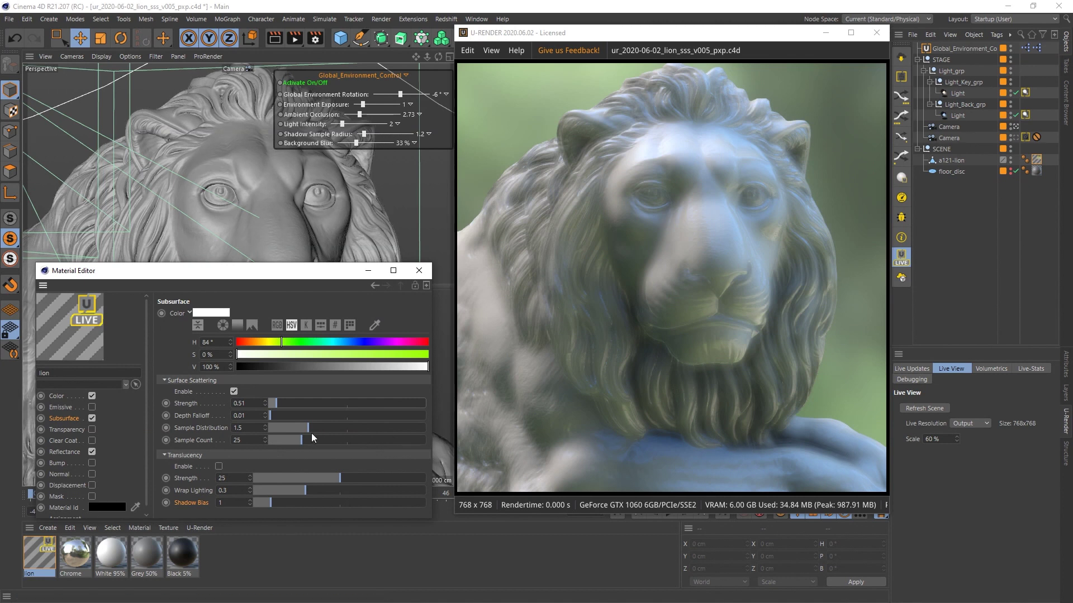
left_click_drag(270, 411, 307, 416)
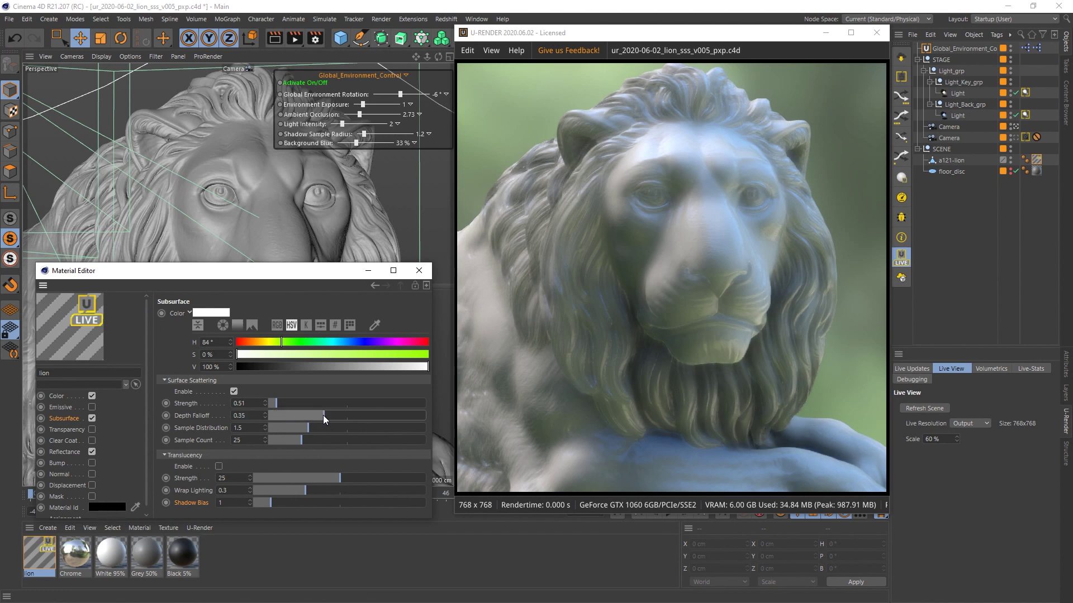
left_click_drag(278, 401, 294, 401)
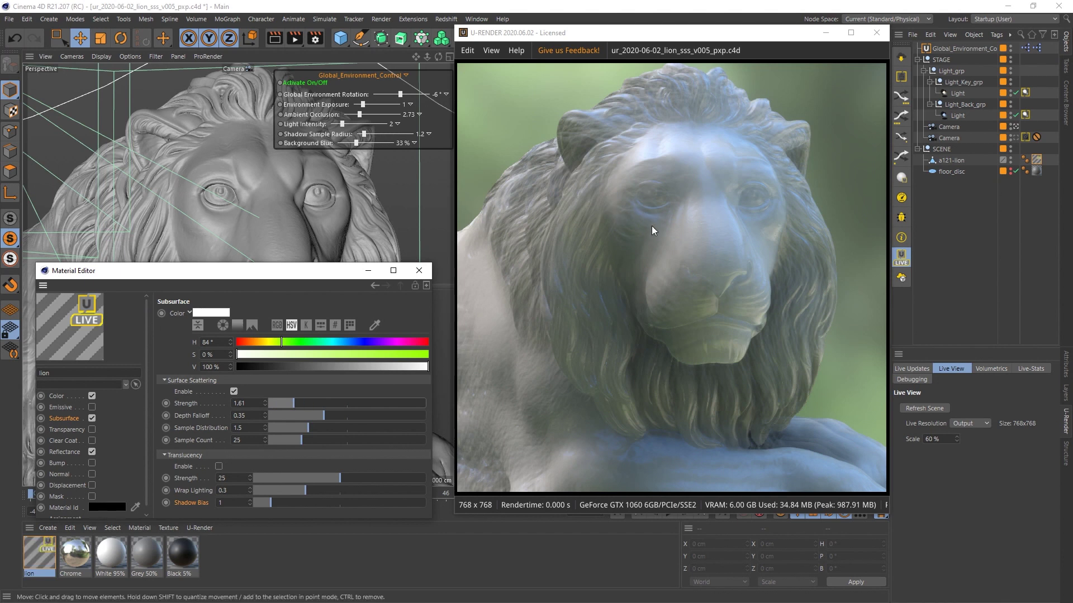
left_click_drag(322, 401, 305, 400)
left_click_drag(304, 441, 441, 443)
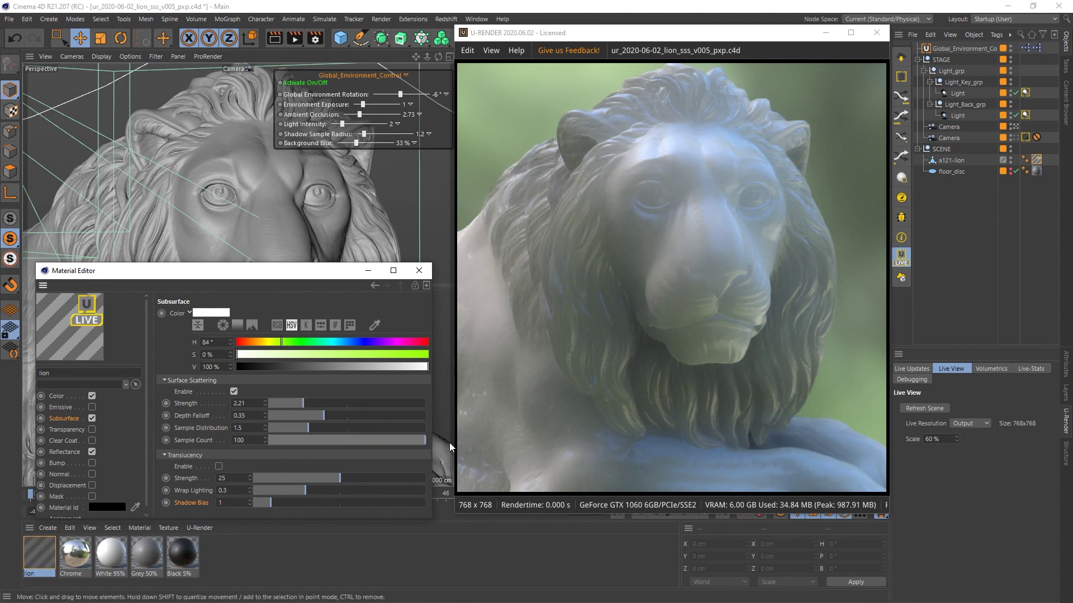
double_click(252, 441)
Step: Enter a Sample Count of 500 and orbit the view around the lion's head
type("500")
key("Return")
mouse_move(262, 221)
left_mouse_down("alt")
mouse_move(287, 217)
mouse_move(249, 225)
mouse_move(286, 217)
mouse_move(257, 219)
mouse_move(266, 220)
left_mouse_up("alt")
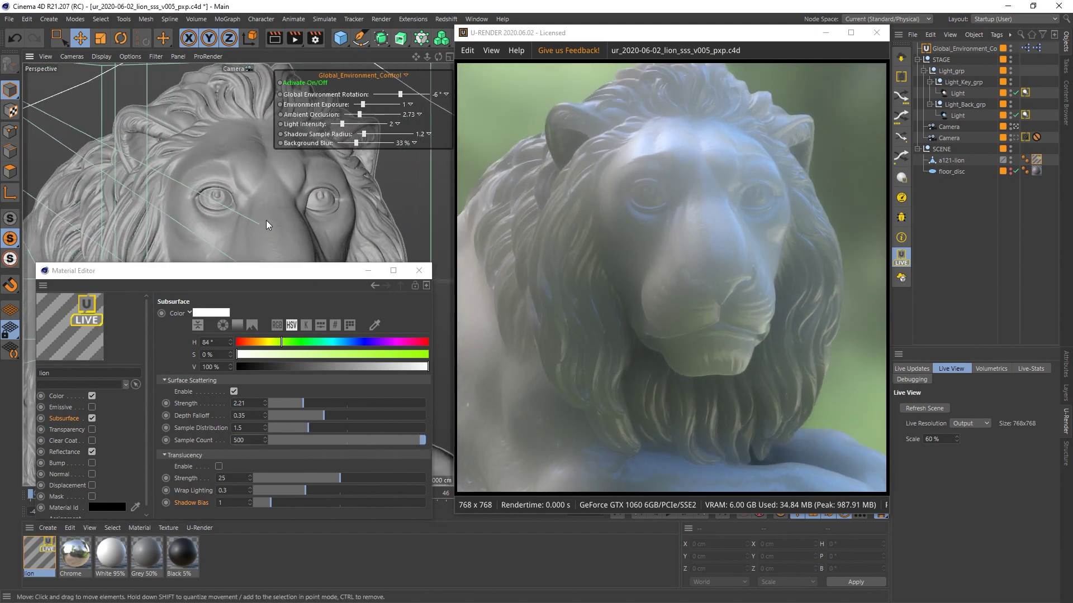
Step: Drop the Sample Count to 30, then back to 100, and slightly lower the sample distribution
left_click_drag(413, 441, 459, 430)
left_click_drag(310, 440, 336, 430)
left_click_drag(320, 425, 296, 423)
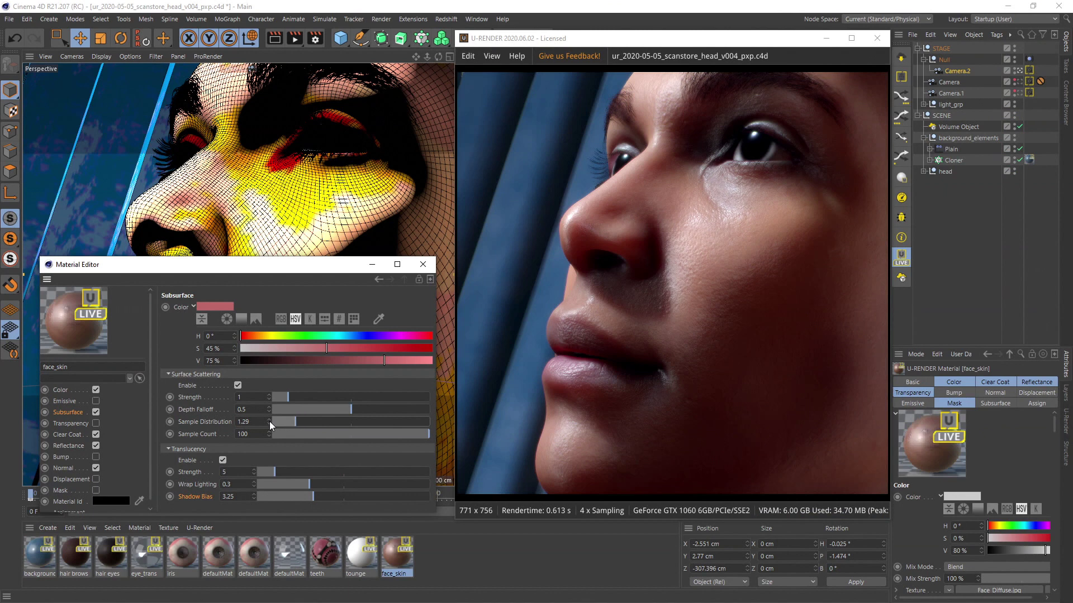
Step: Try face_skin's Sample Distribution at 1.25, 3 and 1, finishing at 3
left_click(269, 423)
left_click_drag(387, 421, 460, 424)
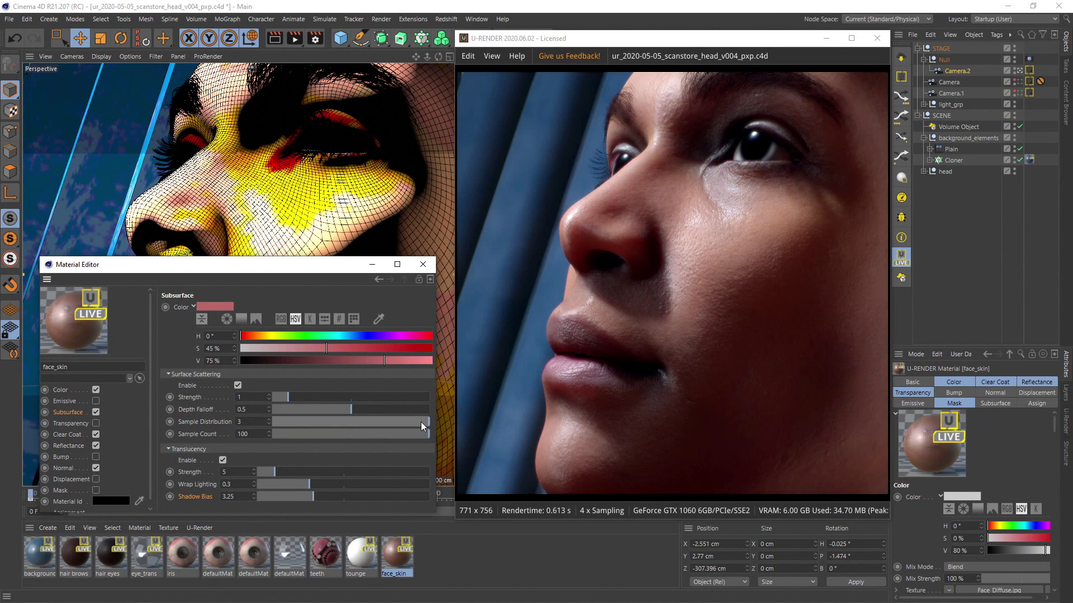
left_click_drag(421, 421, 228, 422)
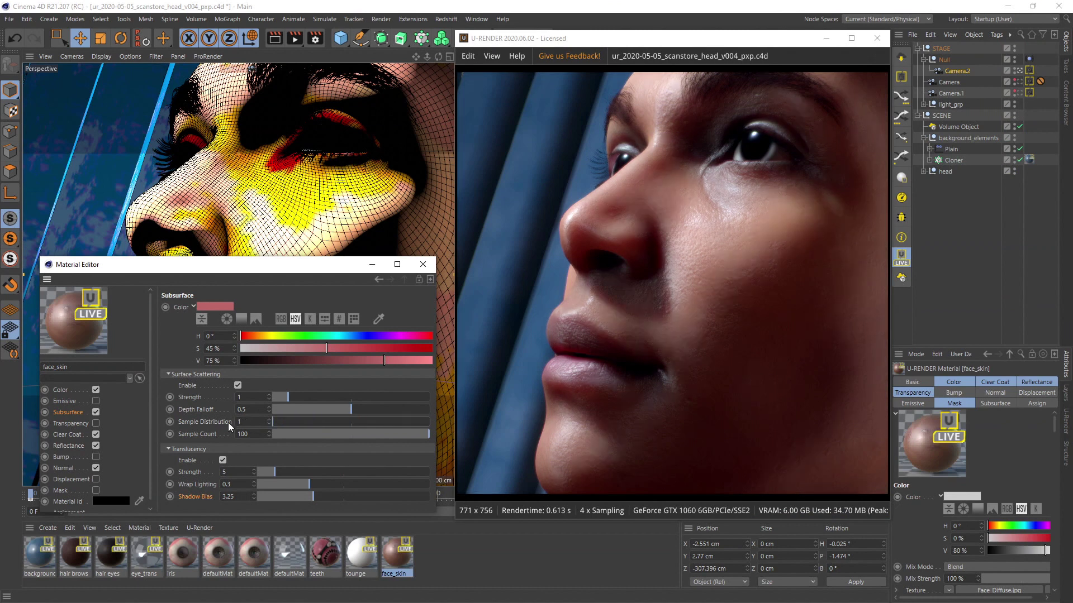
left_click_drag(275, 421, 458, 420)
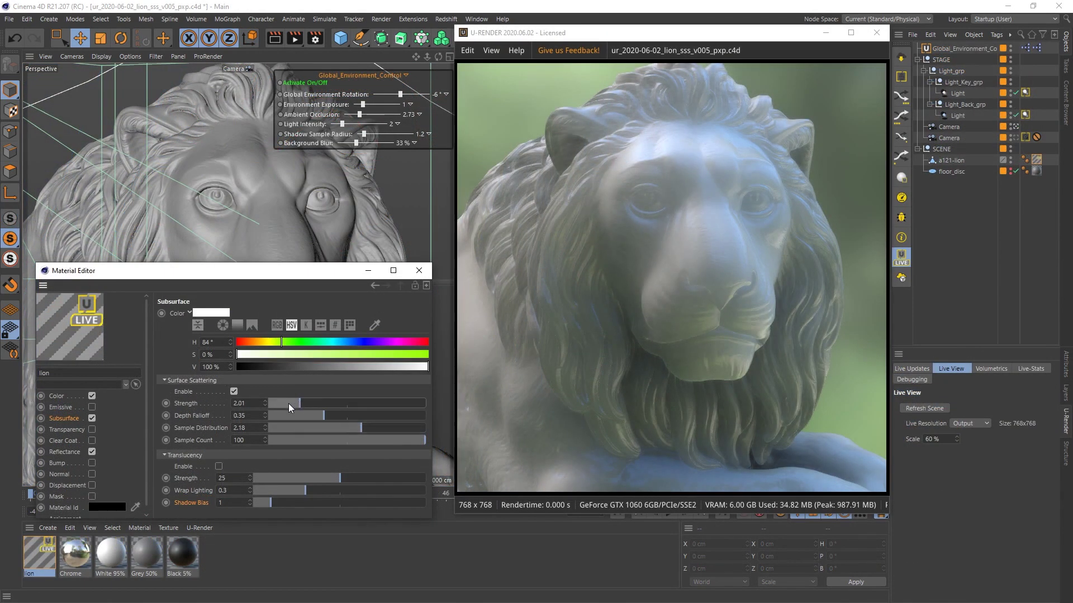
Step: Lower the scattering strength while toggling Surface Scattering to compare, leaving it off
left_click_drag(287, 404, 386, 427)
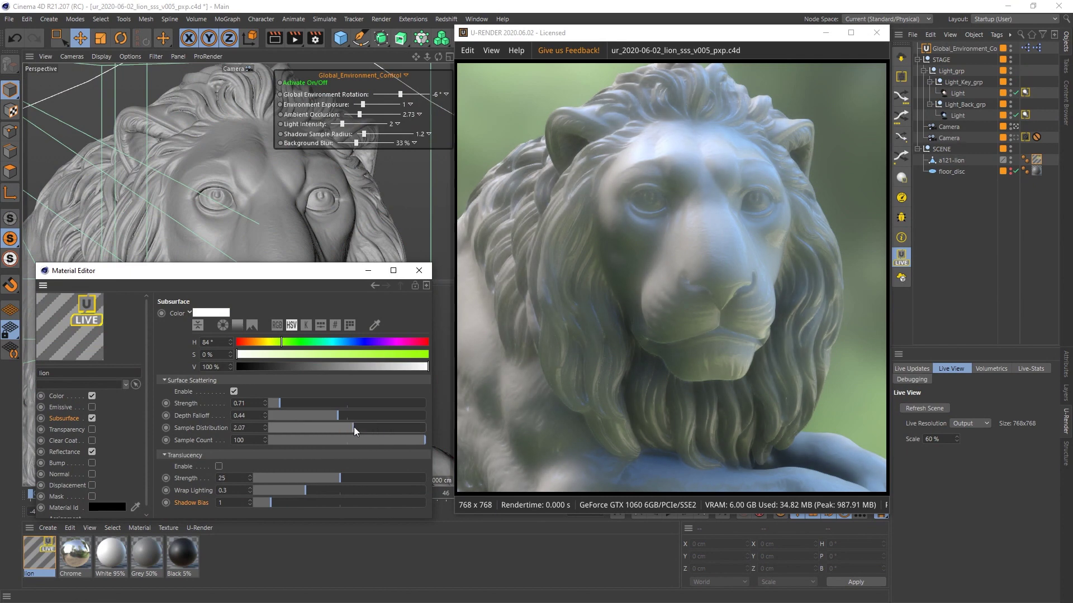
left_click(234, 391)
left_click(234, 391)
left_click(234, 391)
left_click_drag(280, 403, 273, 404)
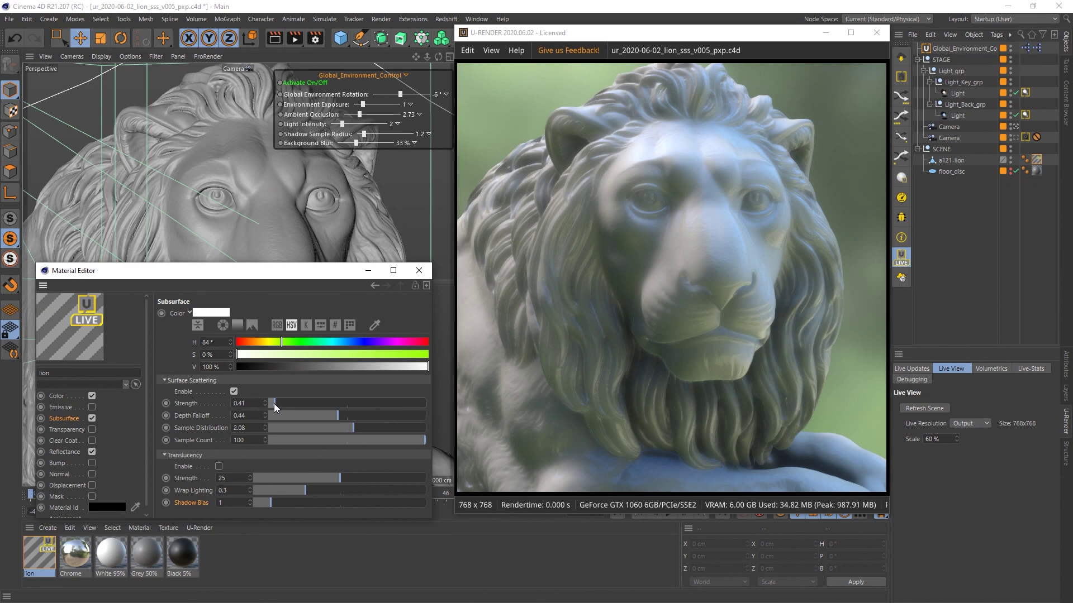
left_click(234, 391)
left_click(234, 392)
Step: Enable Translucency with Strength 5.1 and Wrap Lighting 0.49, and try Shadow Bias 1
left_click(219, 466)
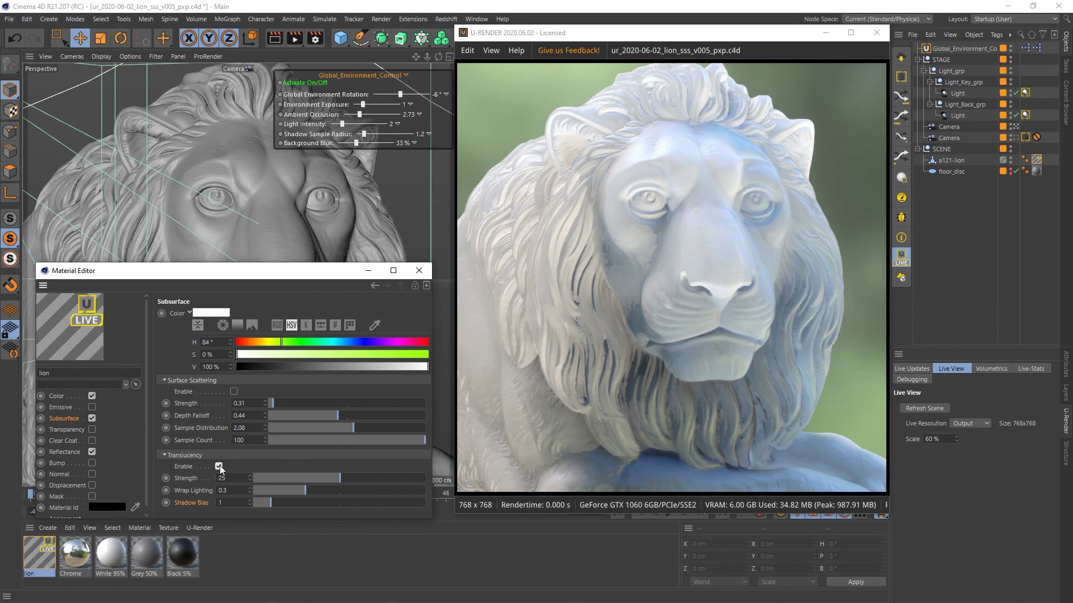
mouse_move(339, 475)
left_mouse_down()
mouse_move(424, 479)
mouse_move(252, 483)
mouse_move(346, 478)
mouse_move(264, 477)
mouse_move(294, 490)
mouse_move(258, 491)
mouse_move(432, 498)
mouse_move(268, 497)
mouse_move(347, 492)
left_mouse_up()
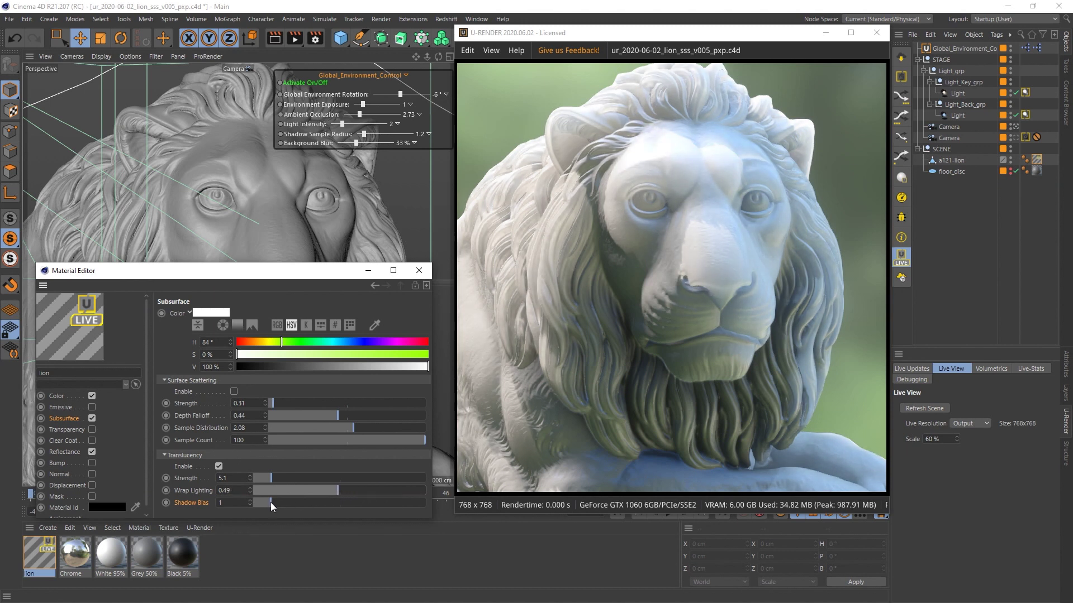
mouse_move(270, 502)
left_mouse_down()
mouse_move(258, 503)
mouse_move(300, 498)
mouse_move(271, 501)
left_mouse_up()
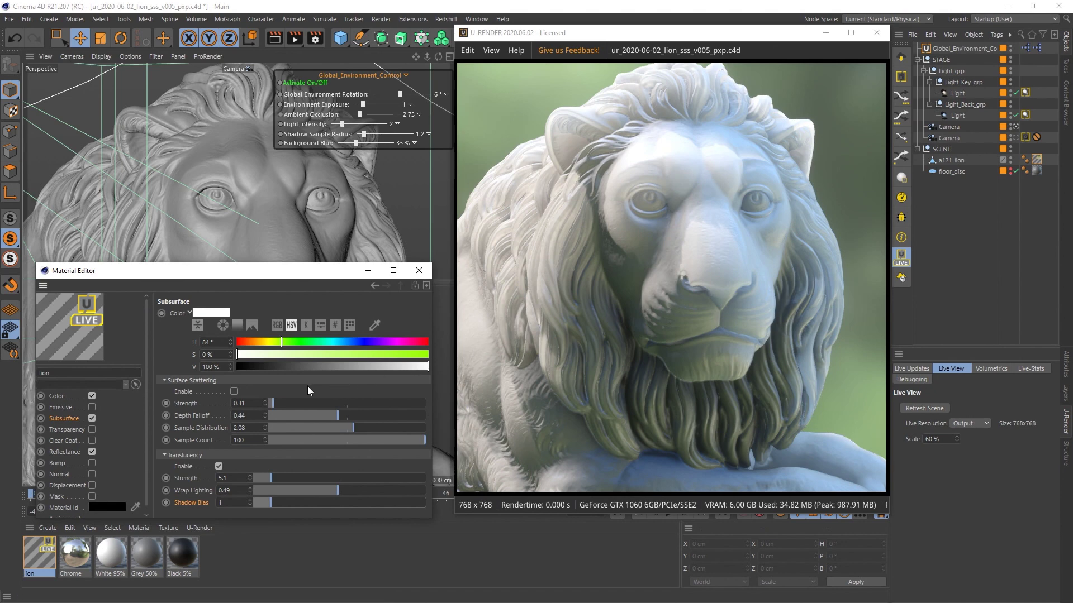
Step: Enable Surface Scattering with Strength 0.21, Depth Falloff 0.5, Distribution 2.49, and Wrap Lighting 0.37
left_click(235, 390)
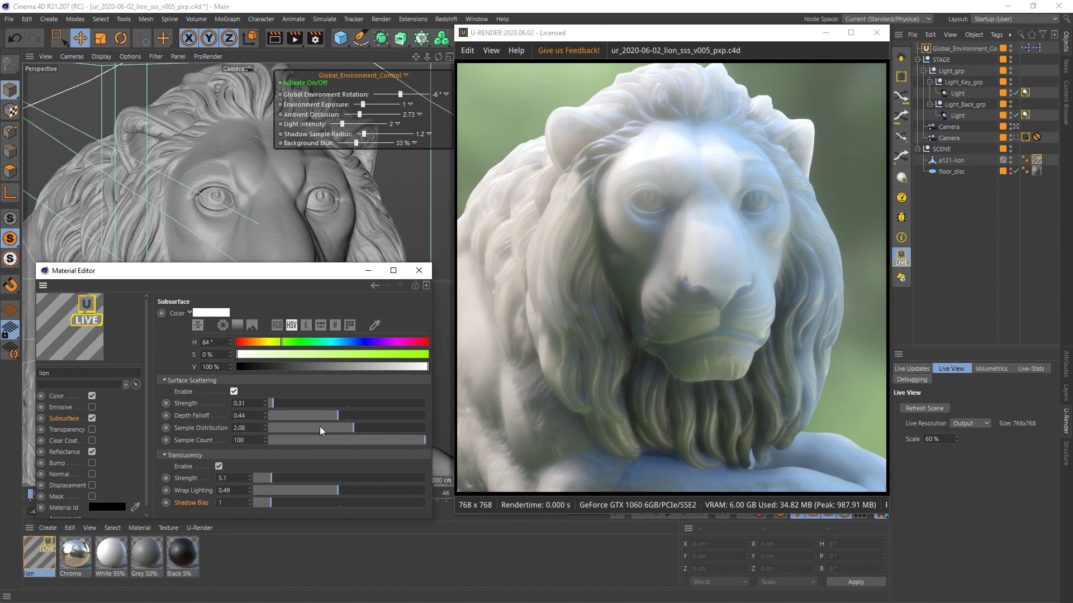
left_click_drag(332, 429, 386, 427)
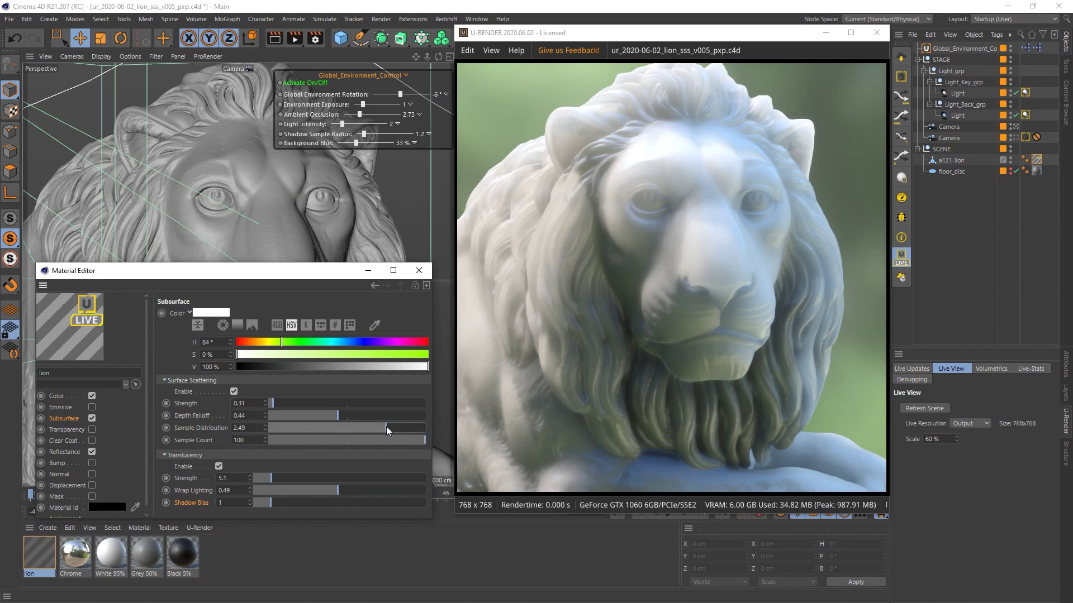
left_click(346, 415)
left_click_drag(272, 404, 271, 404)
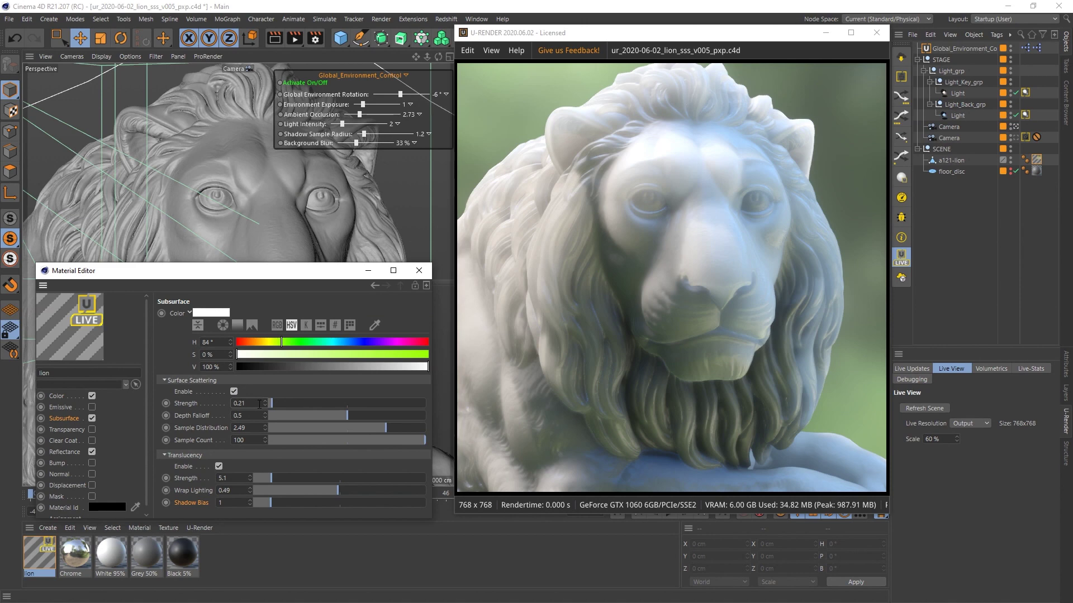
mouse_move(308, 492)
left_mouse_down()
mouse_move(334, 489)
mouse_move(298, 488)
mouse_move(362, 489)
mouse_move(317, 490)
left_mouse_up()
left_click_drag(246, 196, 267, 214, "alt")
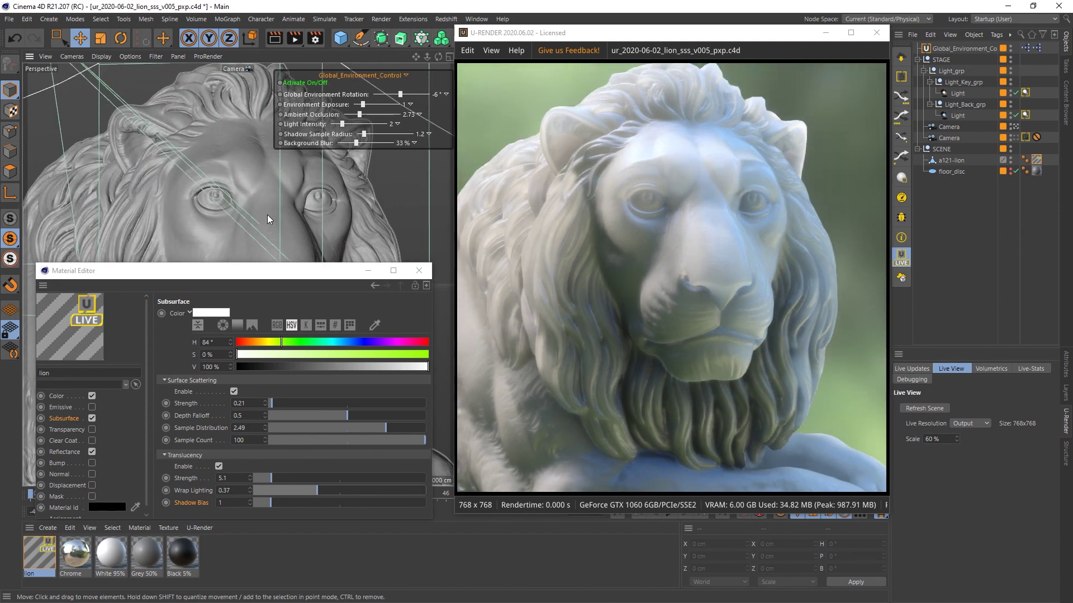
Step: Tint the subsurface colour cyan (H 192°, S 74%) and raise Translucency Strength to 6.4
left_click(247, 355)
left_click_drag(263, 354, 367, 354)
left_click_drag(280, 341, 338, 344)
mouse_move(274, 475)
left_mouse_down()
mouse_move(351, 475)
mouse_move(276, 478)
left_mouse_up()
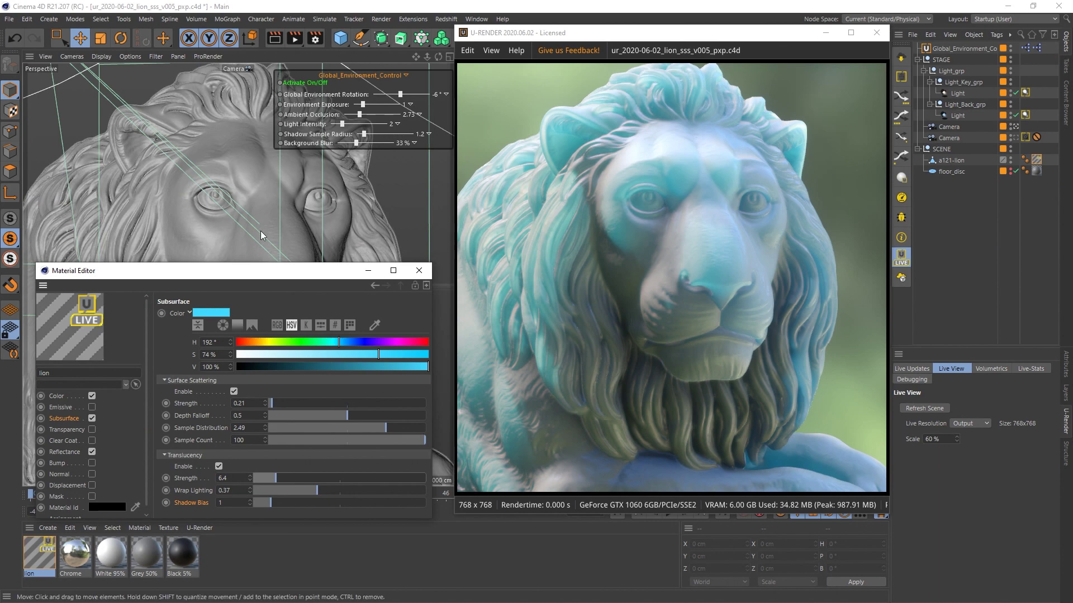
Step: Saturate the base colour and shift the subsurface hue from orange to a duller, darker red
scroll(257, 229, "down", 3)
left_click(62, 395)
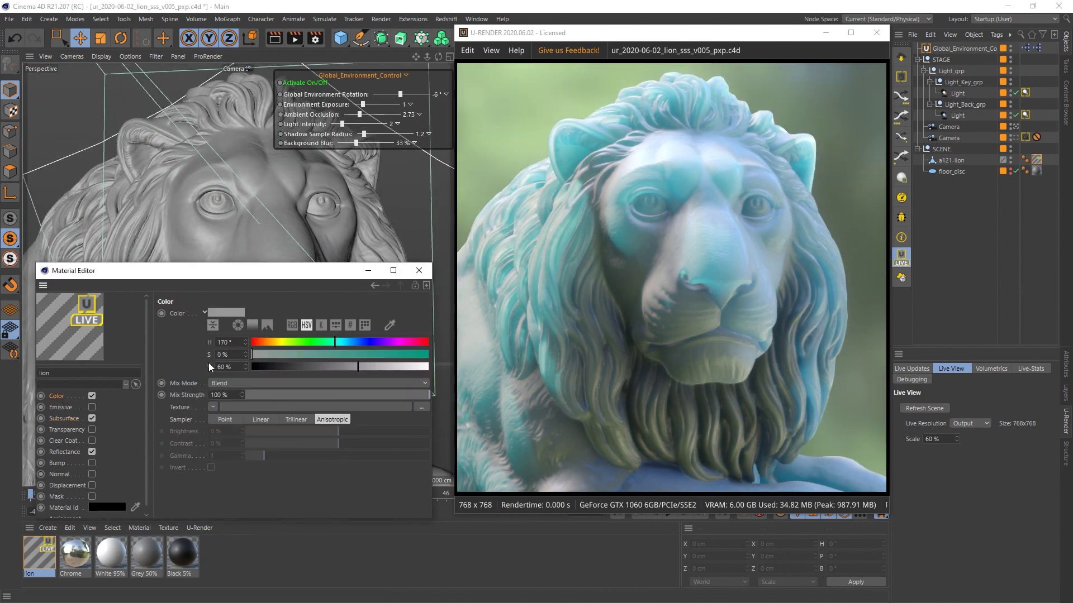
mouse_move(268, 354)
left_mouse_down()
mouse_move(306, 356)
mouse_move(253, 347)
left_mouse_up()
left_click(72, 417)
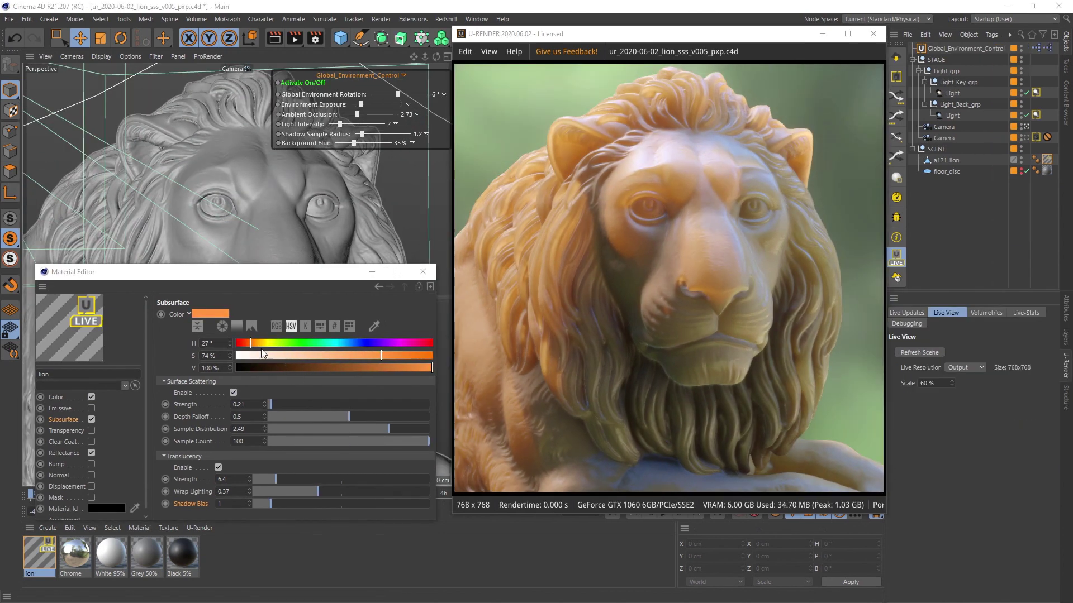
left_click_drag(247, 342, 240, 343)
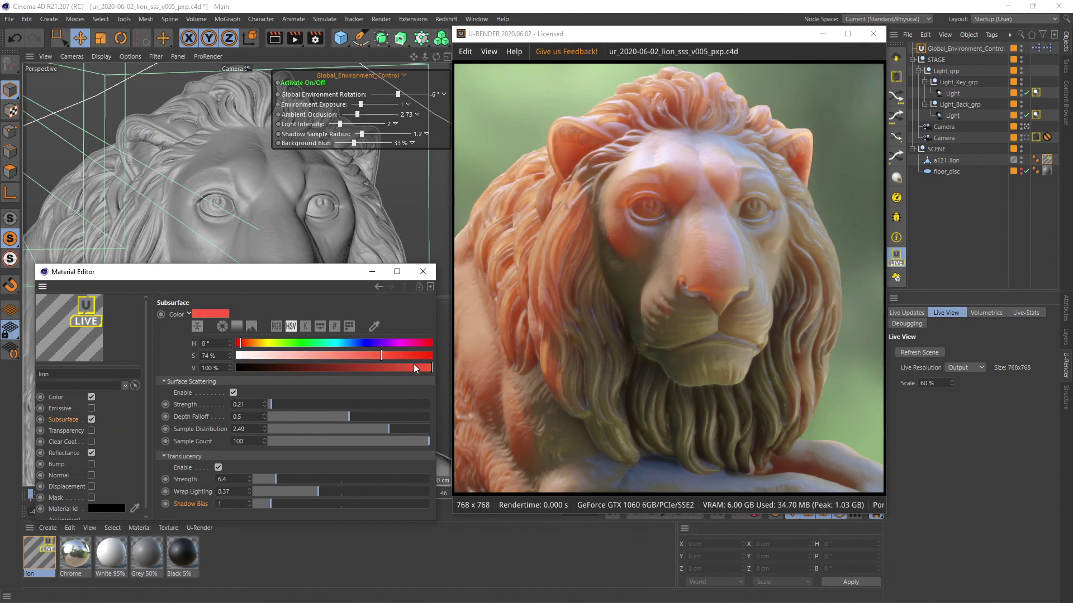
left_click_drag(377, 357, 398, 370)
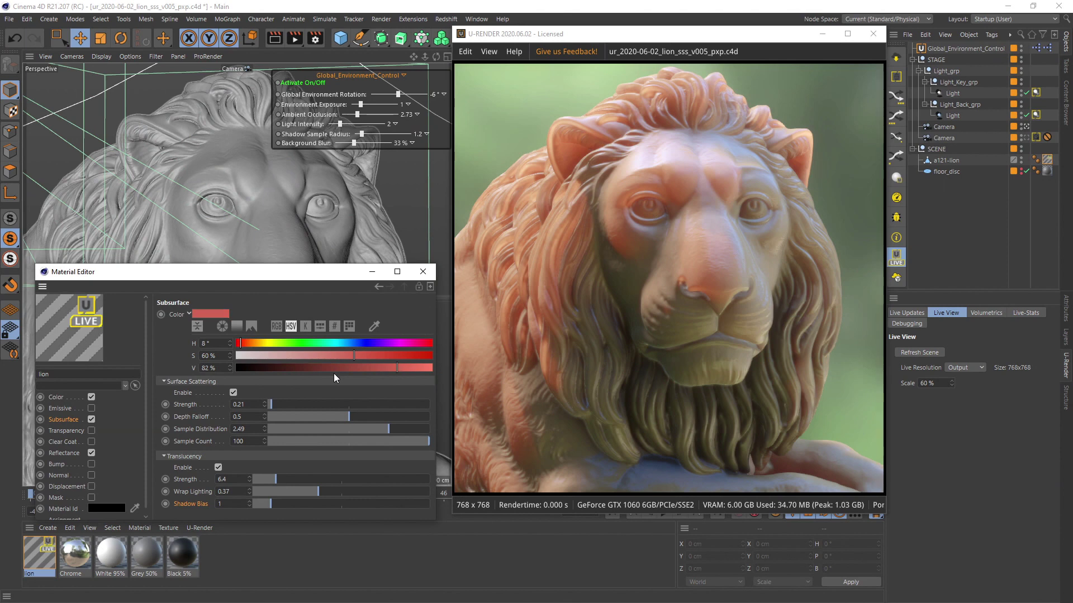
Step: Set subsurface hue to 186°, strength and depth falloff to 10, sample distribution 3, and enable Clear Coat
left_click(58, 398)
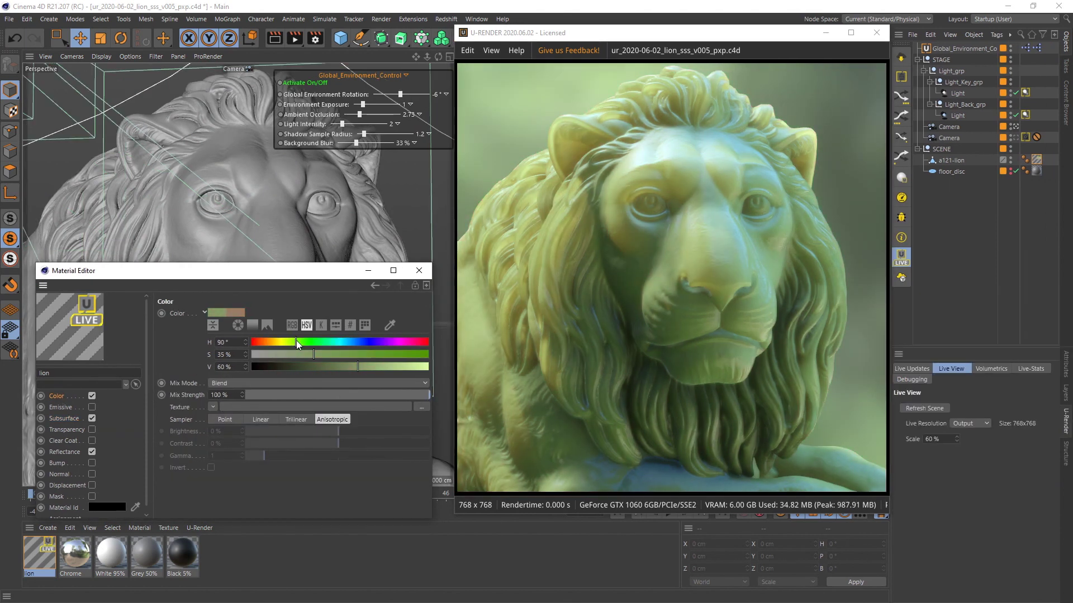
left_click(63, 418)
left_click_drag(313, 342, 337, 344)
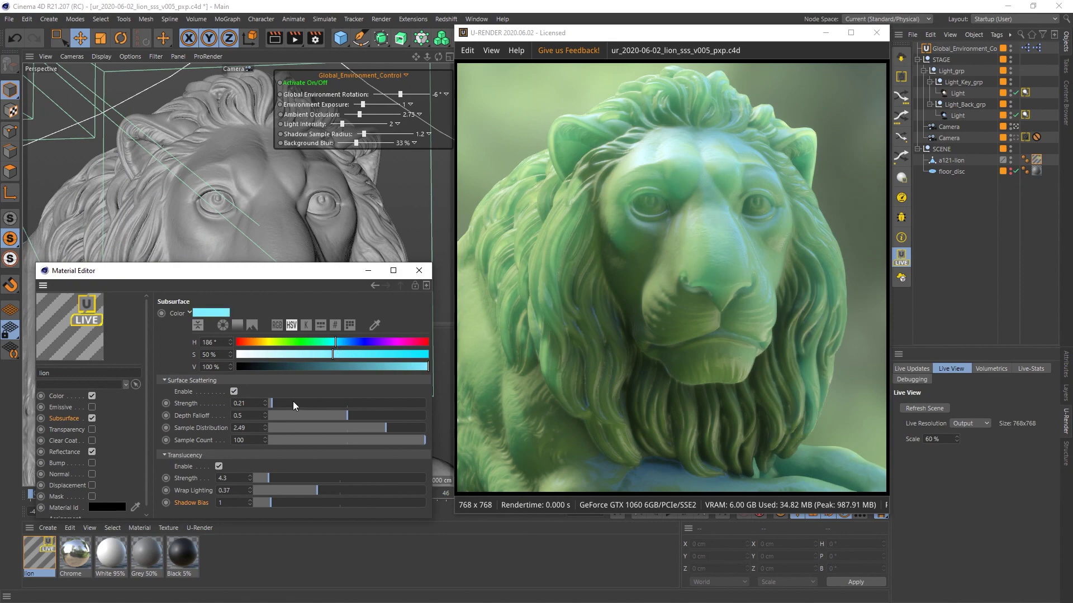
left_click_drag(271, 403, 425, 402)
left_click_drag(347, 415, 441, 430)
mouse_move(251, 213)
left_mouse_down("alt")
mouse_move(280, 237)
mouse_move(208, 216)
mouse_move(236, 193)
mouse_move(240, 212)
left_mouse_up("alt")
left_click(92, 441)
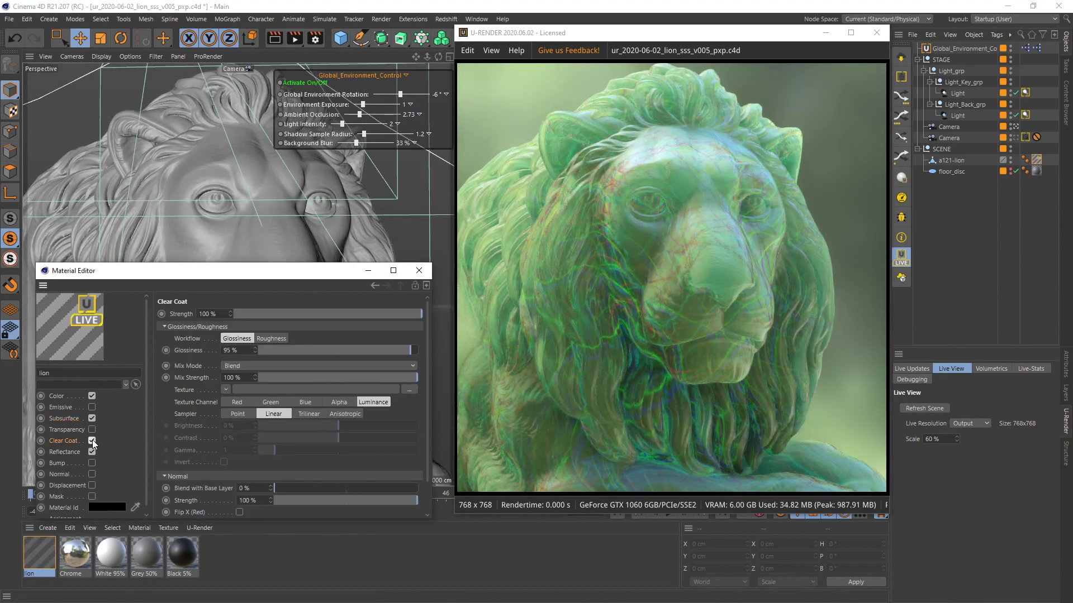
Step: Make the subsurface hue green at 147°, with Translucency Strength 12.2 and Wrap Lighting 0.72
left_click_drag(274, 176, 233, 206, "alt")
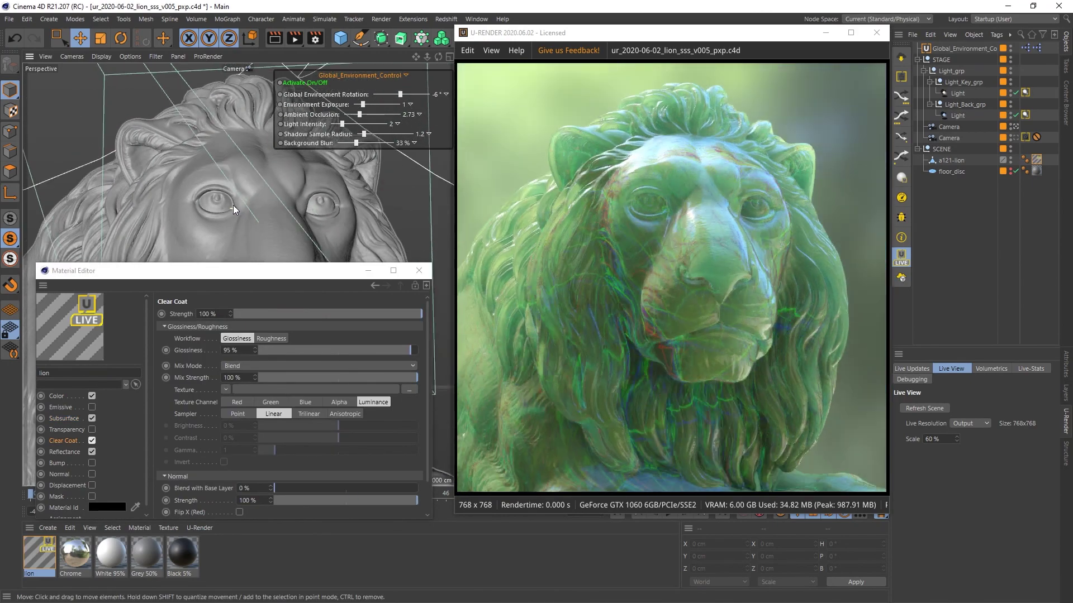
left_click(64, 418)
left_click_drag(308, 341, 315, 342)
left_click_drag(268, 478, 377, 490)
left_click_drag(424, 427, 320, 428)
Step: Rebalance scattering: Strength 0.21, Depth Falloff 0.49 and Sample Distribution 1.94
left_click_drag(241, 235, 260, 180, "alt")
left_click_drag(425, 404, 271, 404)
left_click_drag(320, 428, 424, 428)
left_click_drag(422, 416, 345, 416)
left_click_drag(425, 428, 342, 428)
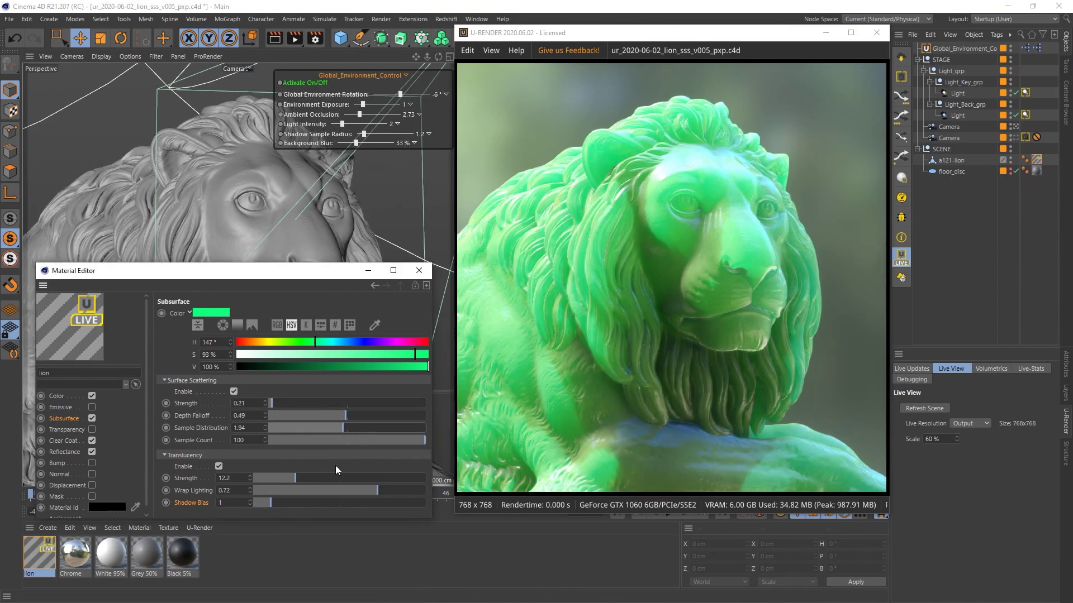
left_click_drag(377, 490, 333, 490)
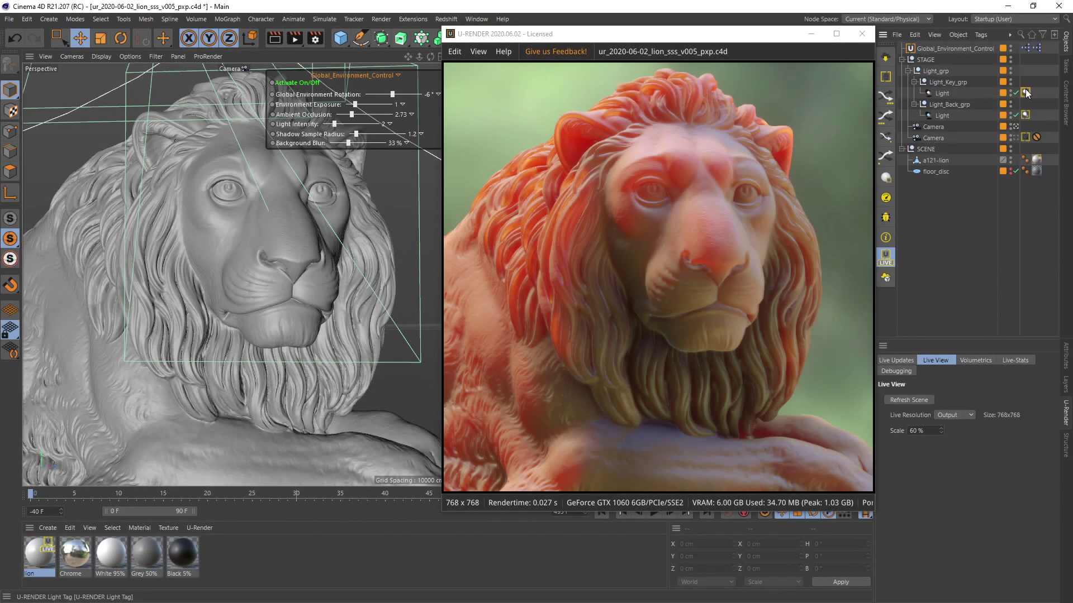
Step: Raise the light tag's Subsurface Light Scale, undo it, then lower it to 81.8%
left_click(1026, 92)
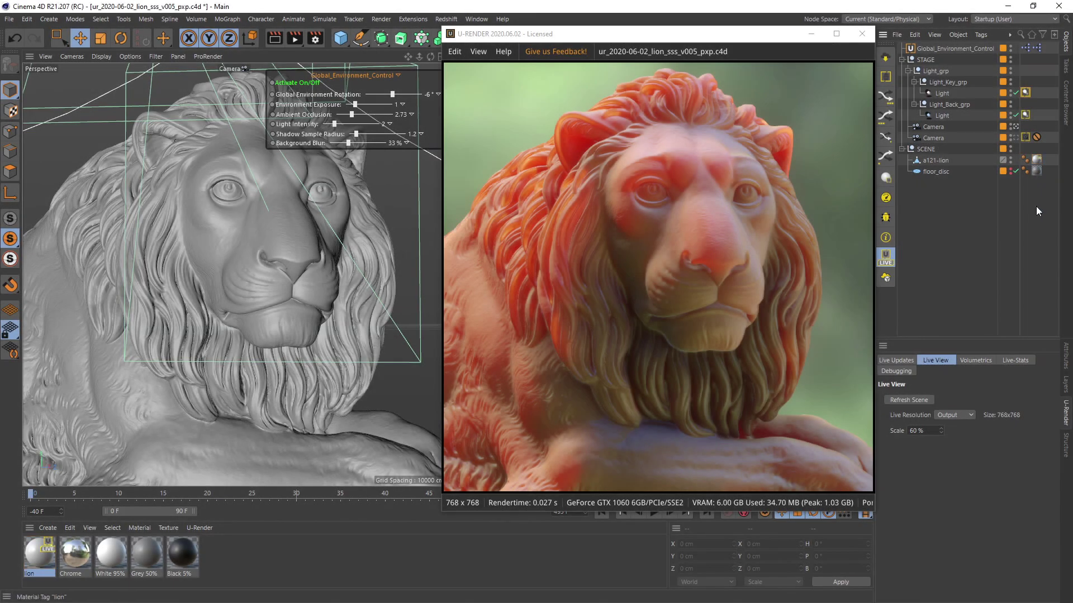
left_click(1066, 355)
scroll(1053, 441, "down", 1)
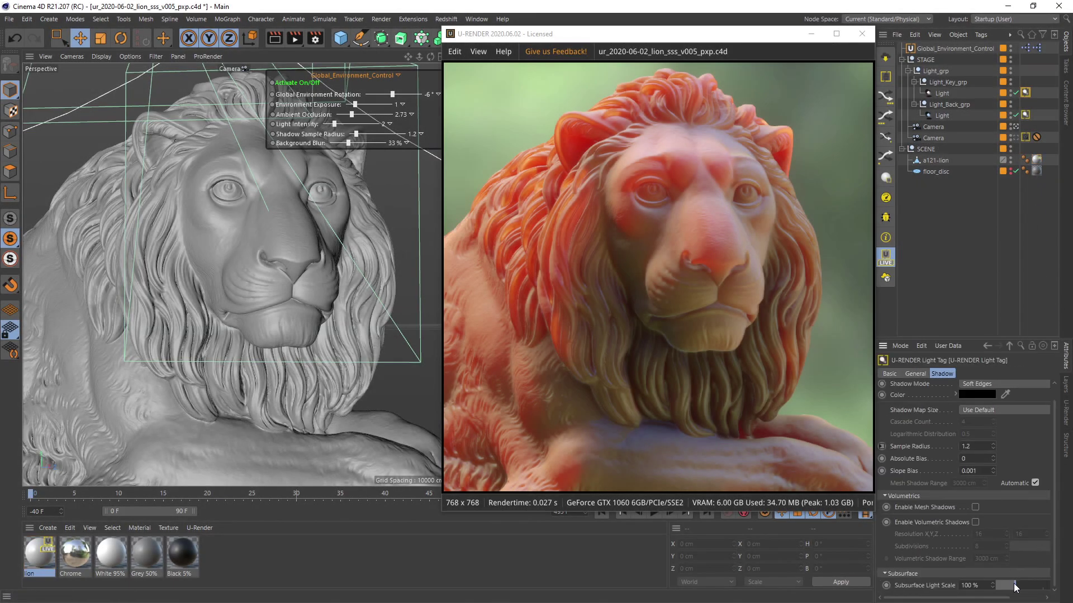
mouse_move(1006, 587)
left_mouse_down()
mouse_move(1055, 589)
mouse_move(1004, 589)
left_mouse_up()
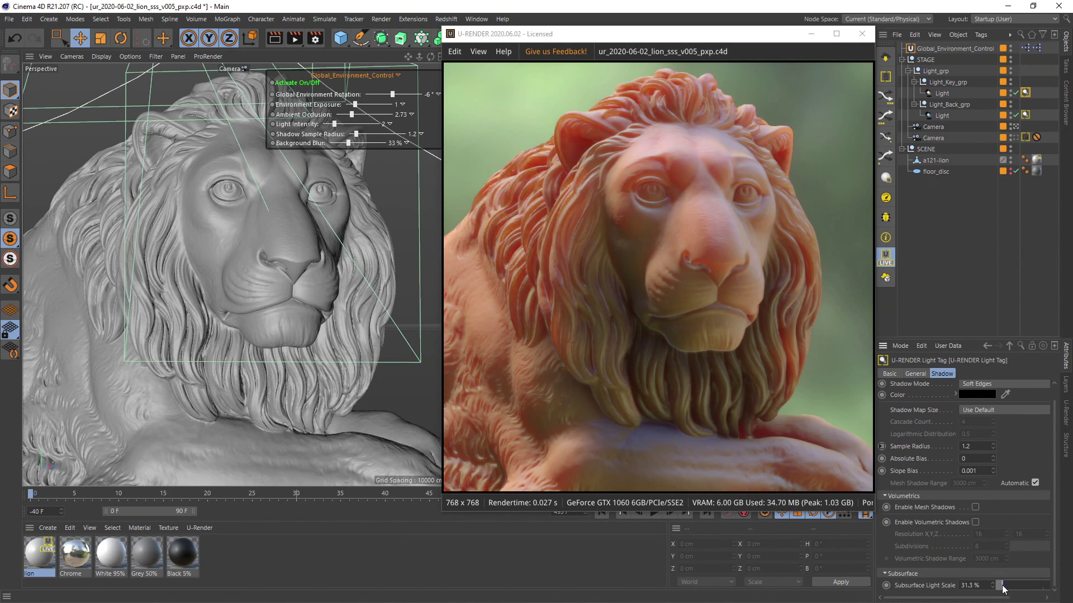
key("ctrl+z")
mouse_move(1016, 585)
left_mouse_down()
mouse_move(1029, 587)
mouse_move(1008, 590)
left_mouse_up()
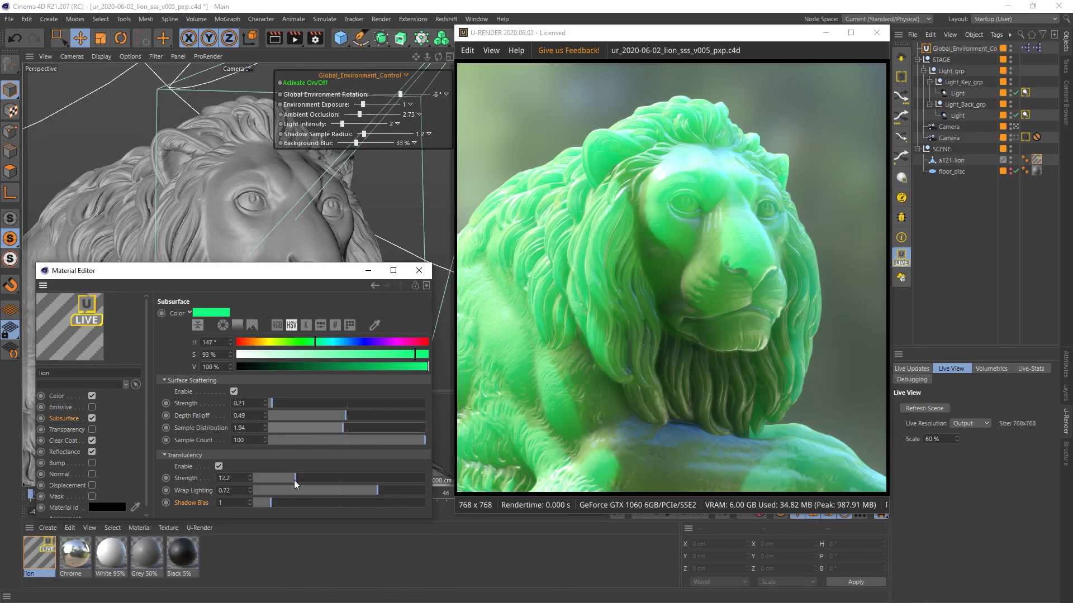
Step: Lower Wrap Lighting to 0.46, then toggle global Subsurface Scattering off and on in Render Settings
left_click_drag(377, 491, 333, 490)
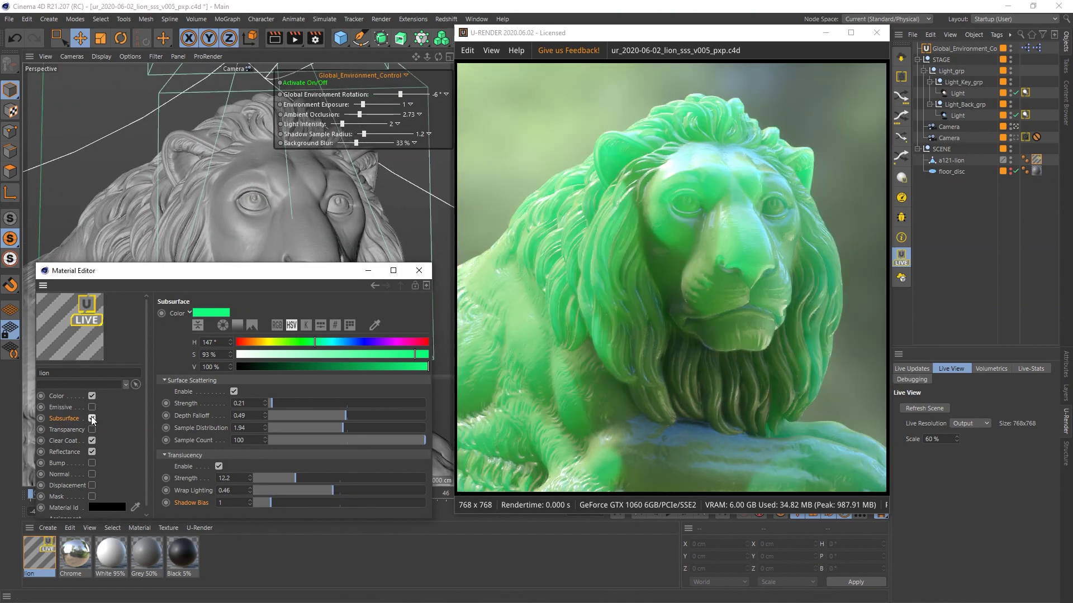
left_click(314, 41)
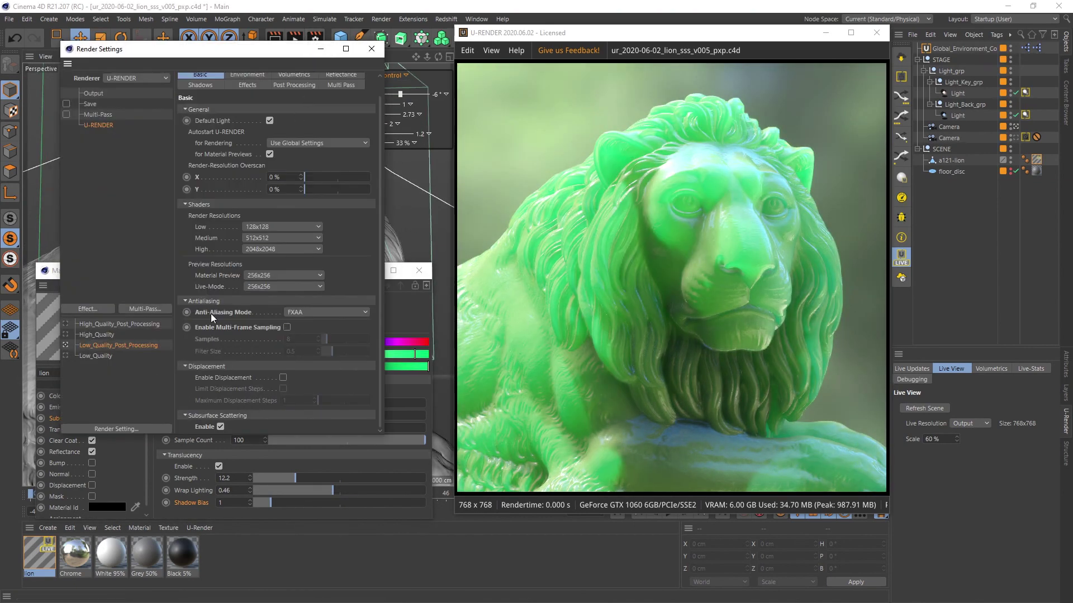
left_click(220, 427)
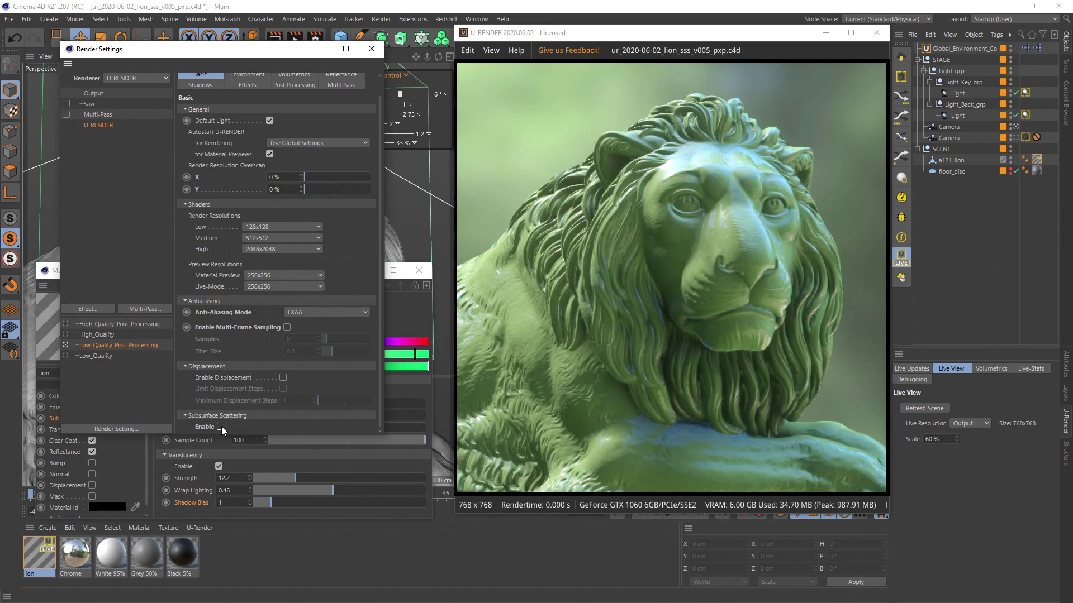
left_click(221, 426)
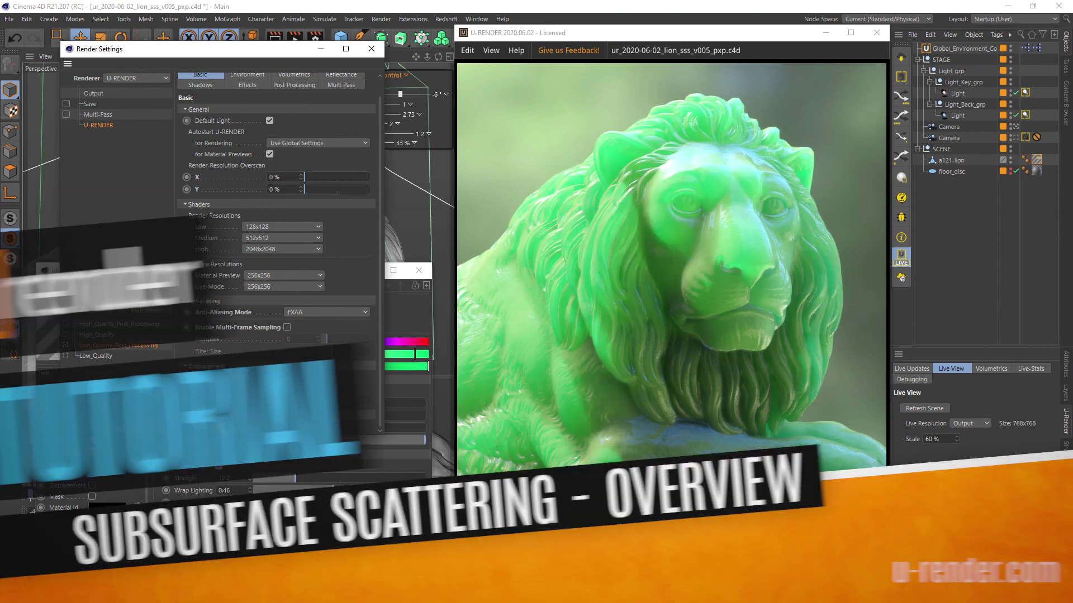